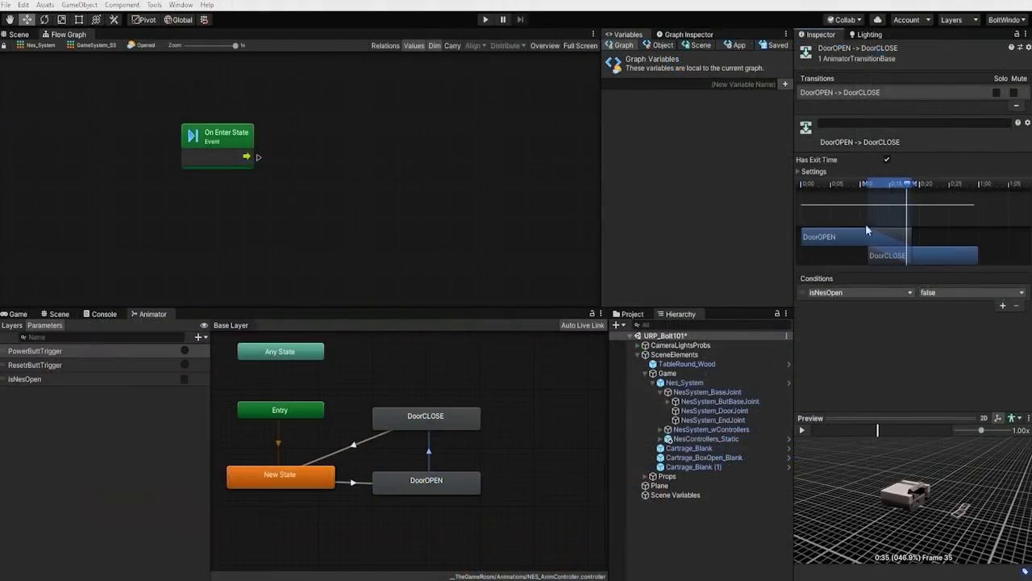
Step: Review the door Animator transitions and their isNesOpen condition, then run the game to test it
{"action": "left_click", "coordinate": [353, 444]}
{"action": "left_click_drag", "start_coordinate": [812, 202], "coordinate": [948, 202]}
{"action": "left_click", "coordinate": [355, 511]}
{"action": "left_click", "coordinate": [348, 482]}
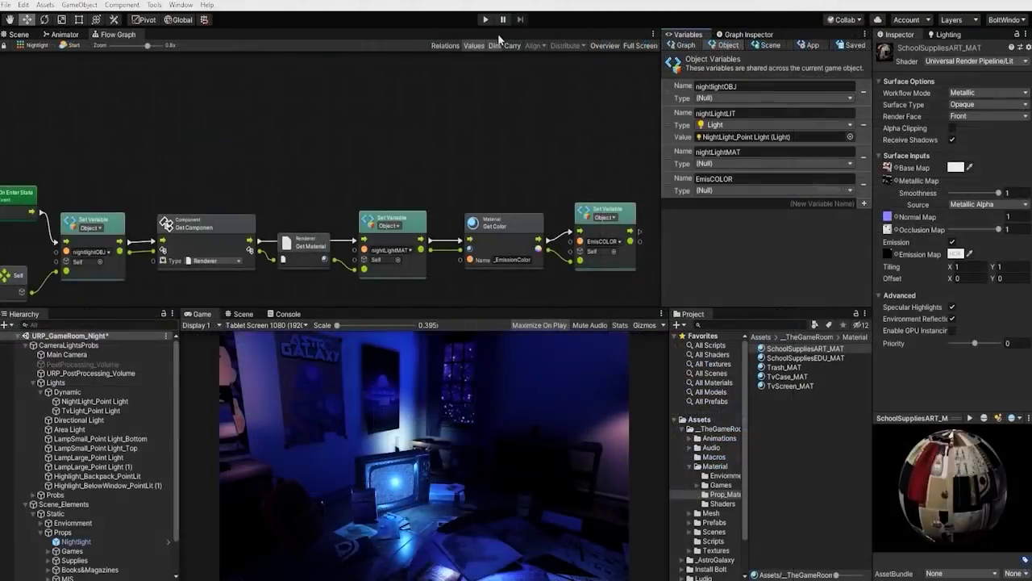
{"action": "left_click", "coordinate": [486, 18]}
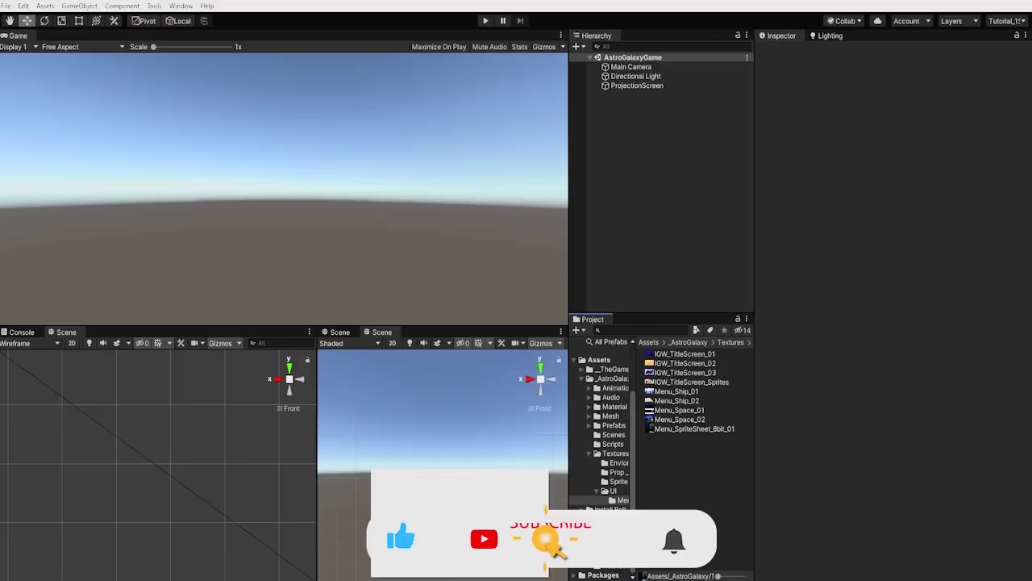
Step: Switch all nine Textures-folder images to the Sprite (2D and UI) texture type and apply
{"action": "left_click", "coordinate": [695, 420]}
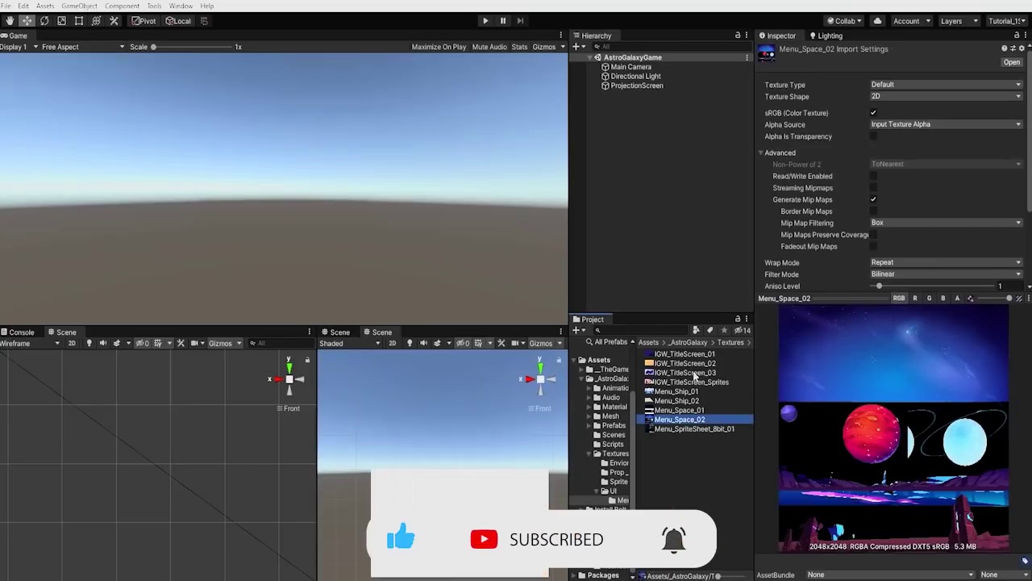
{"action": "left_click", "coordinate": [706, 429]}
{"action": "left_click", "coordinate": [703, 356], "text": "shift"}
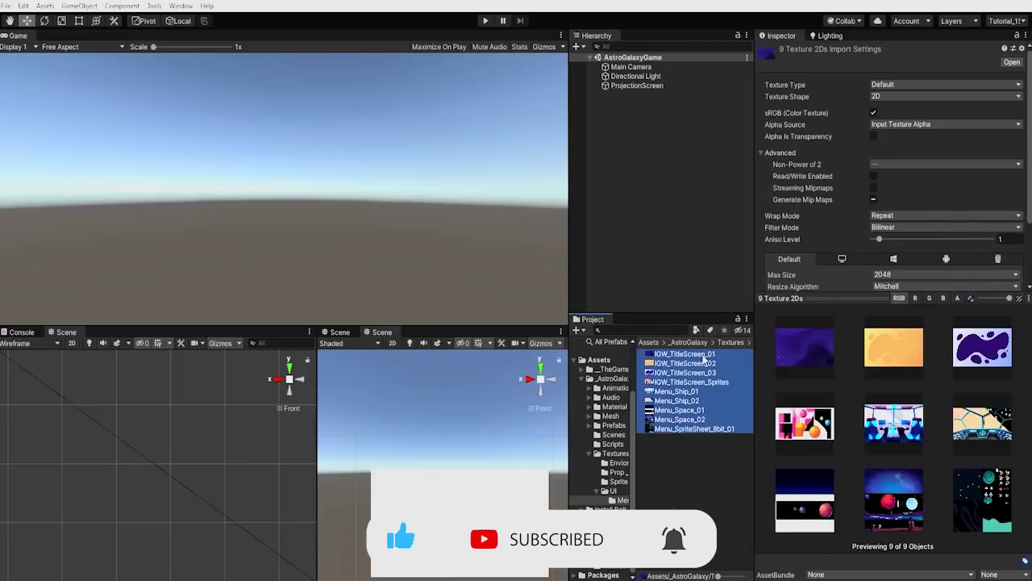
{"action": "left_click", "coordinate": [910, 86]}
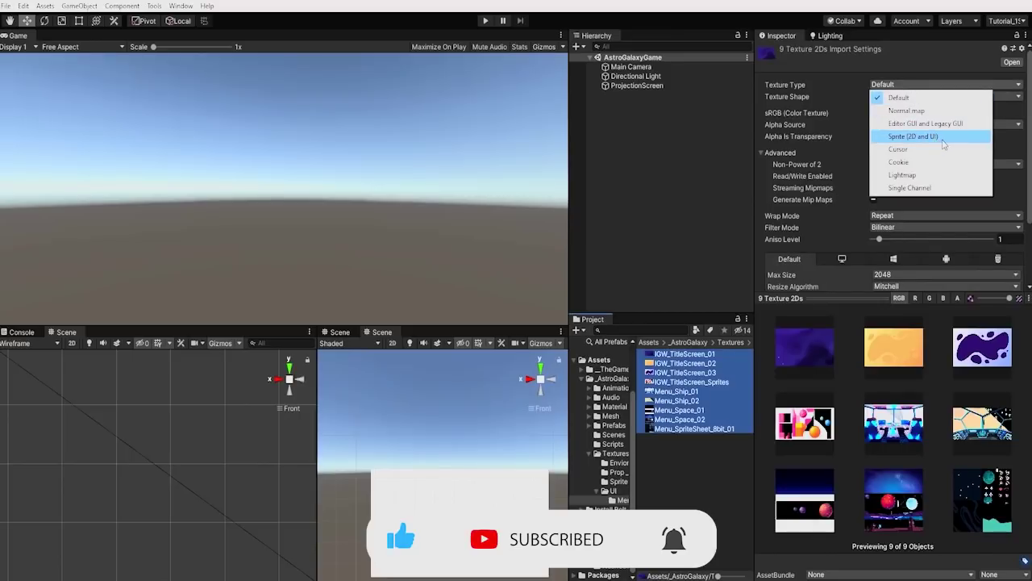
{"action": "left_click", "coordinate": [943, 137]}
{"action": "scroll", "coordinate": [943, 162], "scroll_direction": "down", "scroll_amount": 5}
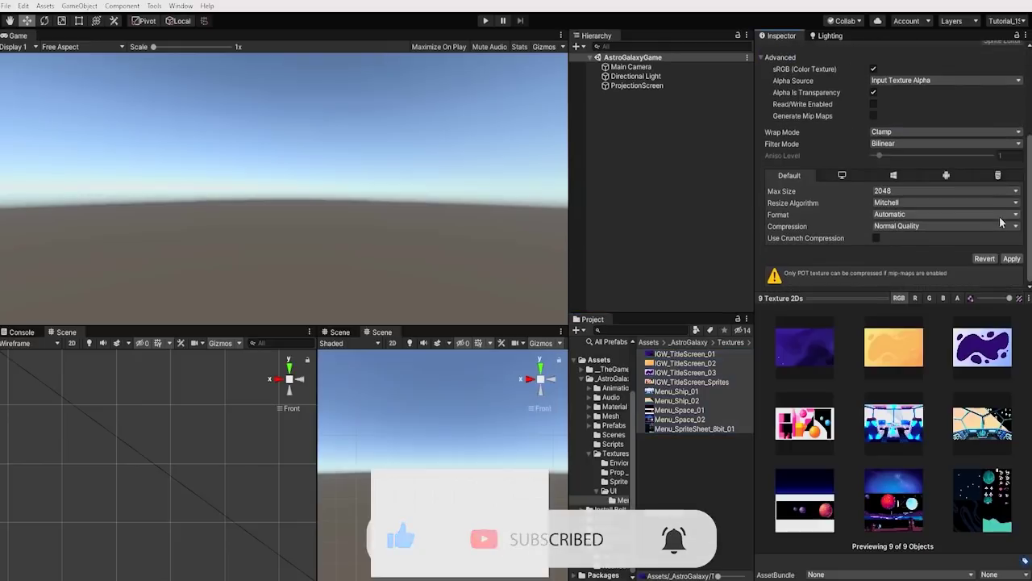
{"action": "left_click", "coordinate": [1012, 260]}
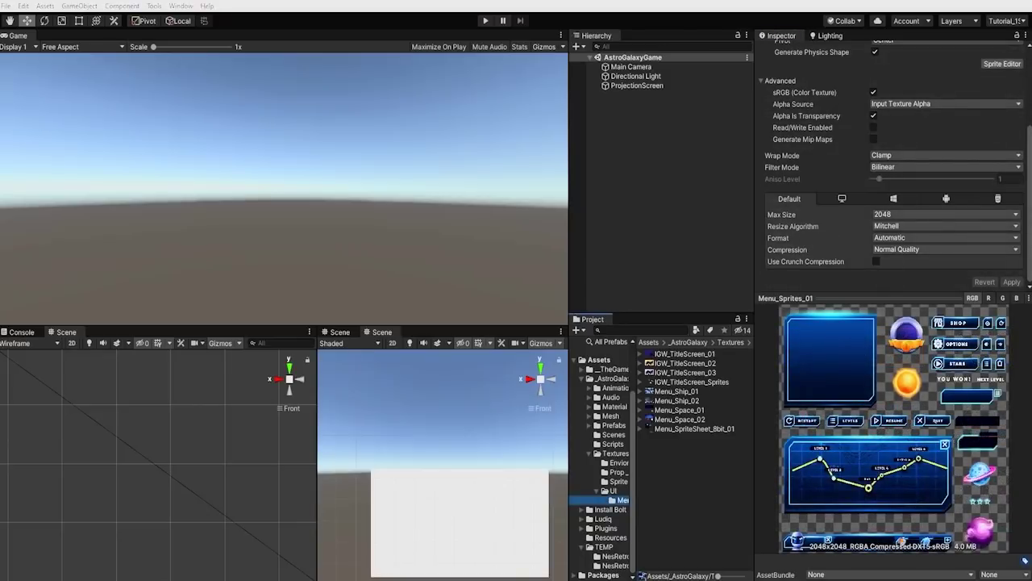
Step: Preview each texture in turn, from IGW_TitleScreen_Sprites through Menu_SpriteSheet_8bit_01
{"action": "left_click", "coordinate": [692, 382]}
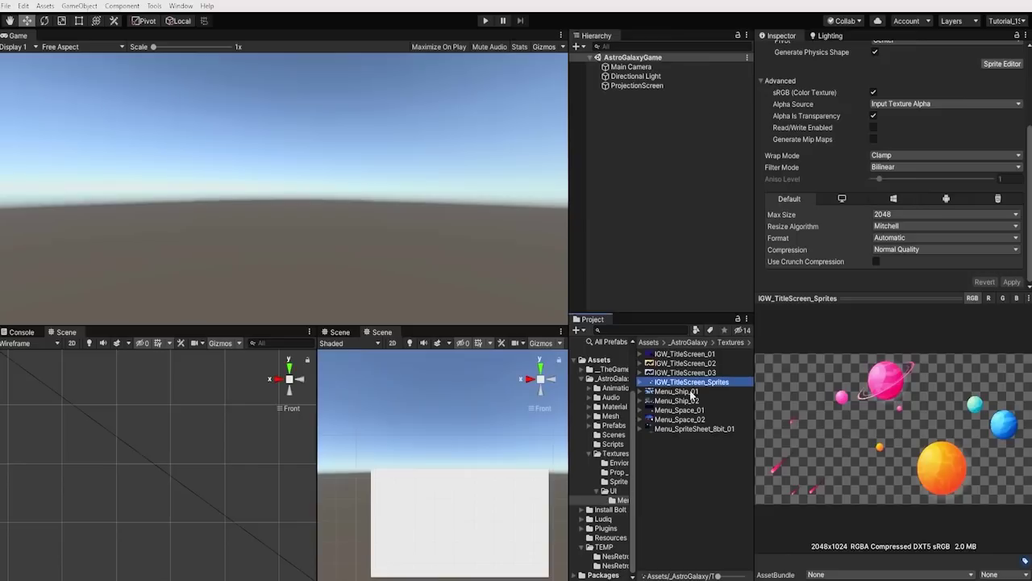
{"action": "left_click", "coordinate": [692, 393]}
{"action": "left_click", "coordinate": [695, 401]}
{"action": "left_click", "coordinate": [700, 411]}
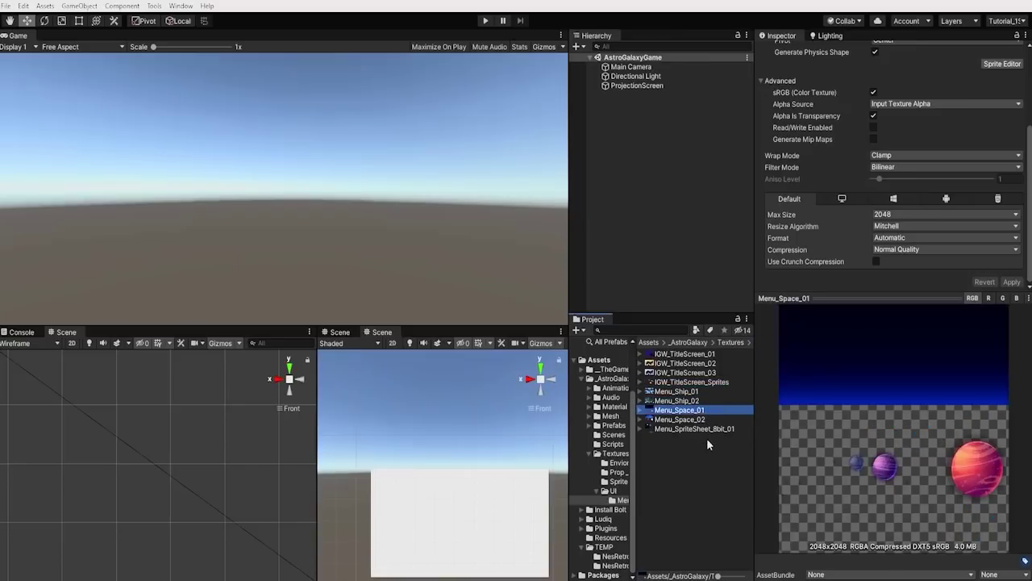
{"action": "left_click", "coordinate": [702, 420]}
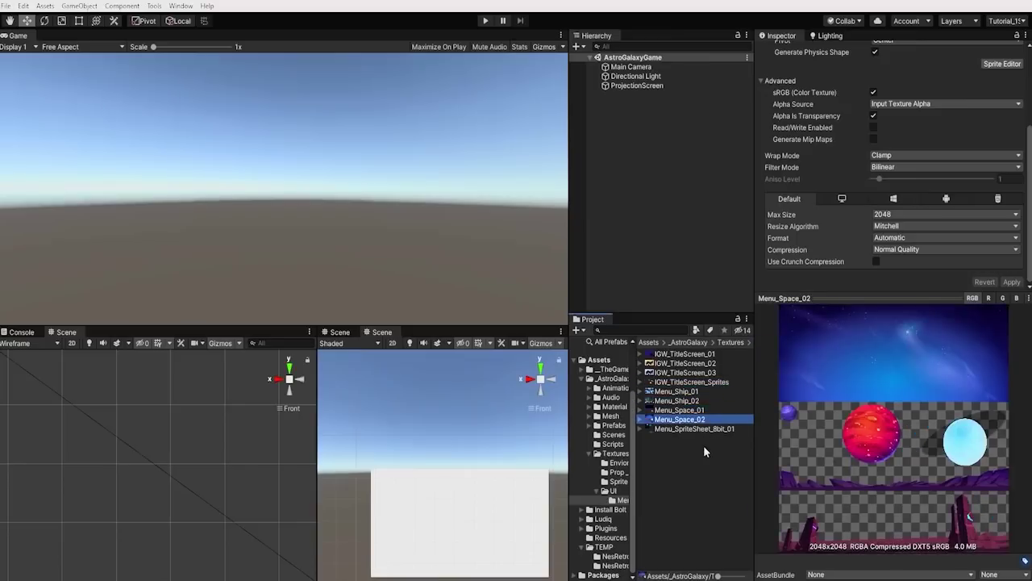
{"action": "left_click", "coordinate": [698, 430]}
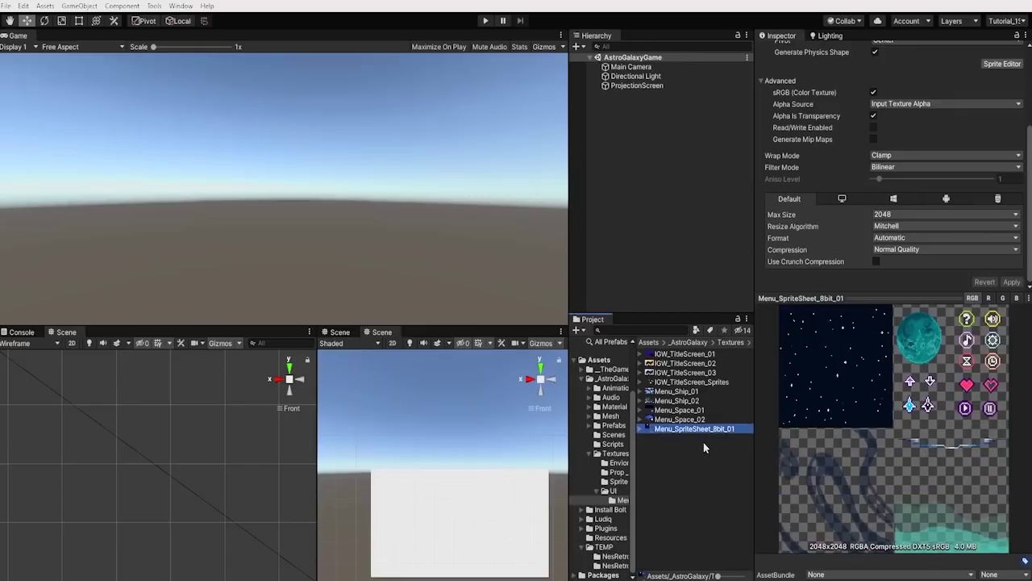
Step: Select IGW_TitleScreen_Sprites, Menu_Space_01, Menu_Space_02 and Menu_SpriteSheet_8bit_01 together
{"action": "left_click", "coordinate": [694, 382]}
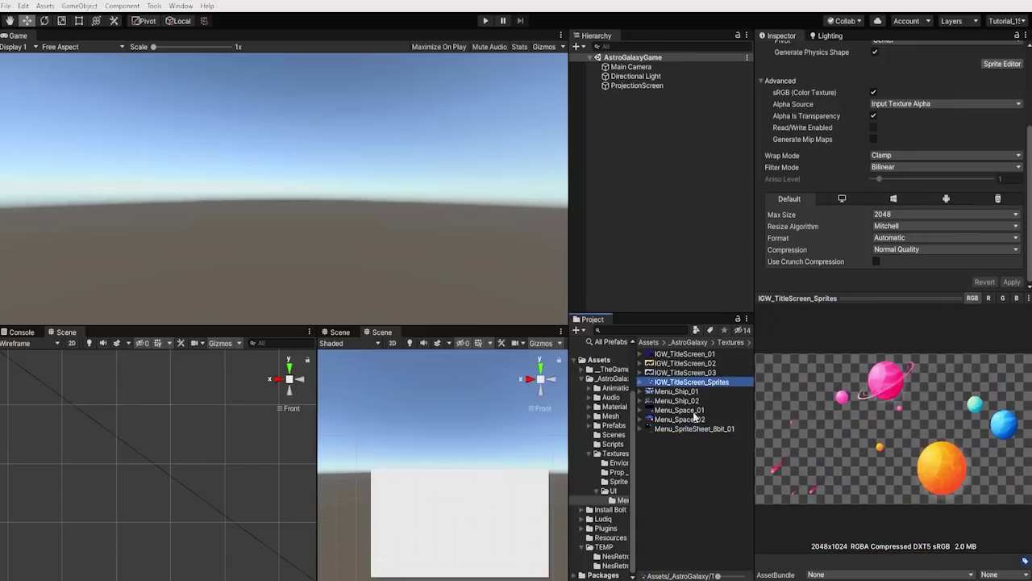
{"action": "left_click", "coordinate": [693, 410], "text": "ctrl"}
{"action": "left_click", "coordinate": [694, 428], "text": "shift"}
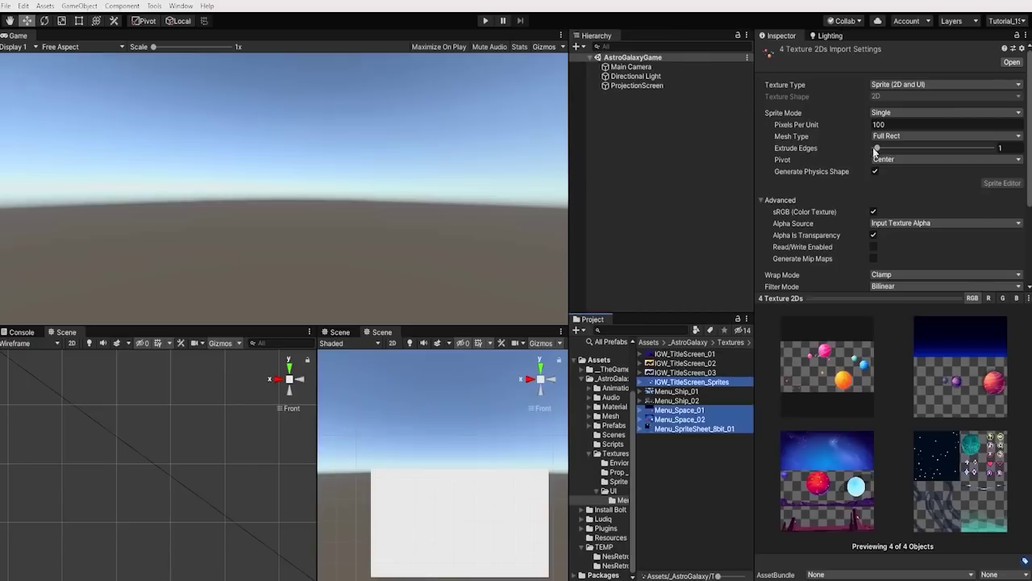
Step: Set Sprite Mode to Multiple for the four selected sheets and apply the reimport
{"action": "left_click", "coordinate": [883, 112]}
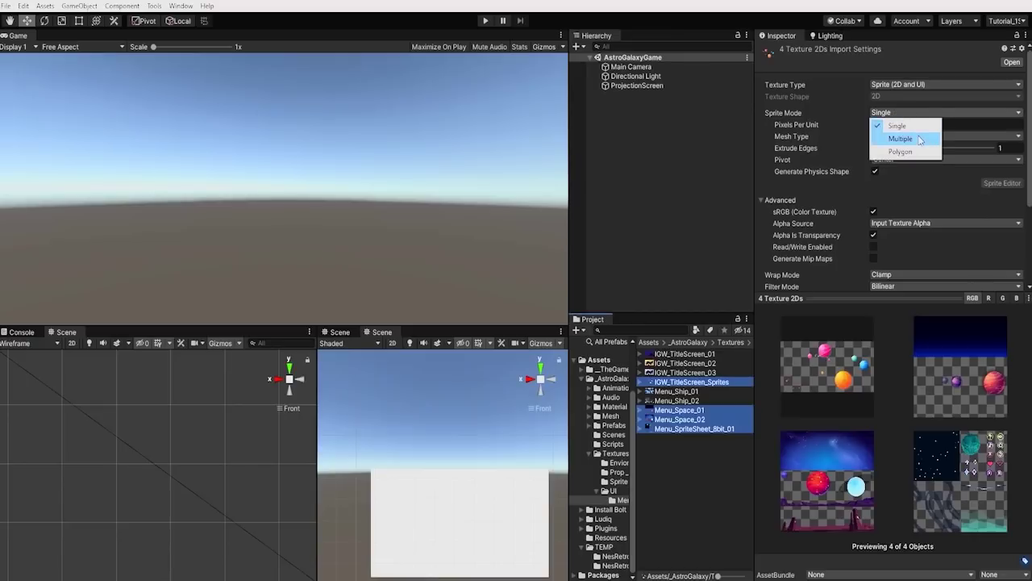
{"action": "left_click", "coordinate": [920, 139]}
{"action": "scroll", "coordinate": [1014, 279], "scroll_direction": "down", "scroll_amount": 3}
{"action": "left_click", "coordinate": [1011, 281]}
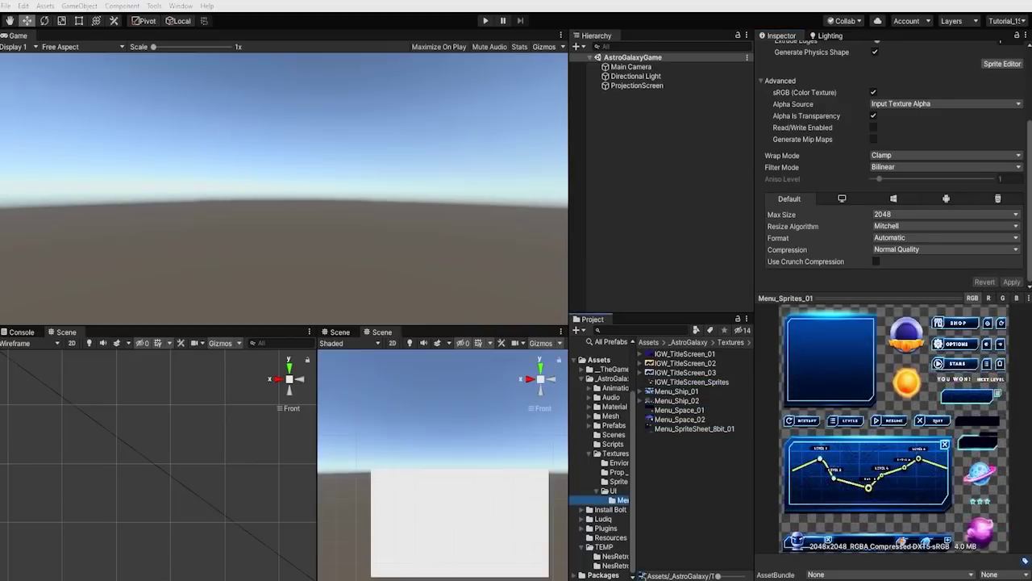
{"action": "scroll", "coordinate": [891, 162], "scroll_direction": "up", "scroll_amount": 1}
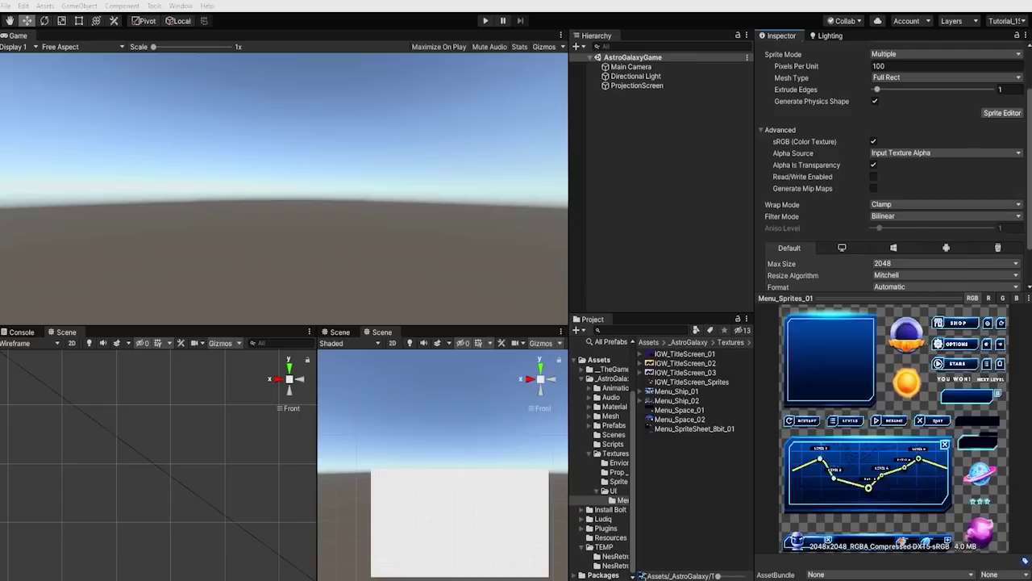
{"action": "left_click", "coordinate": [179, 6]}
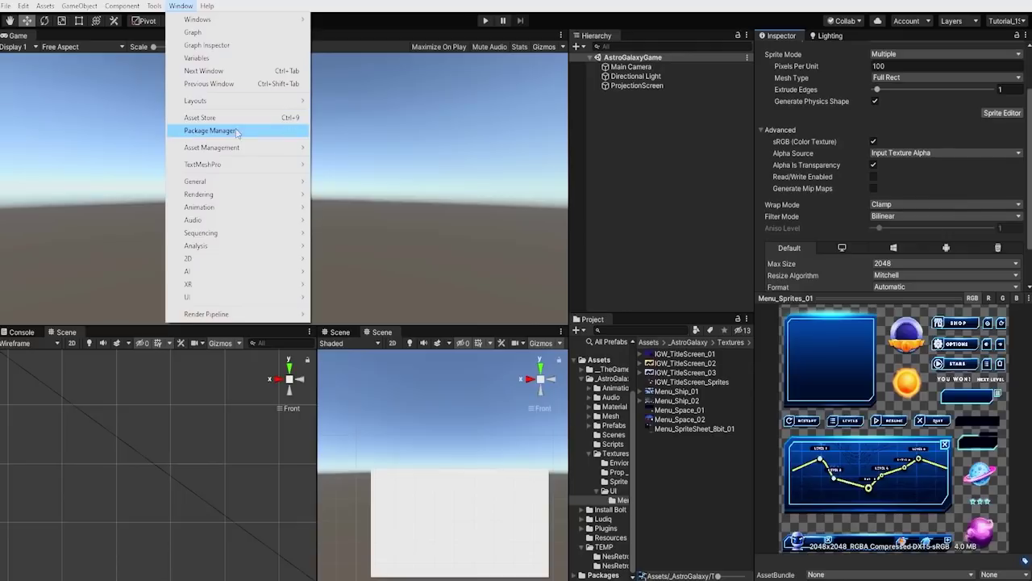
Step: Confirm in the Package Manager that the 2D Sprite package is installed, then close it
{"action": "left_click", "coordinate": [211, 131]}
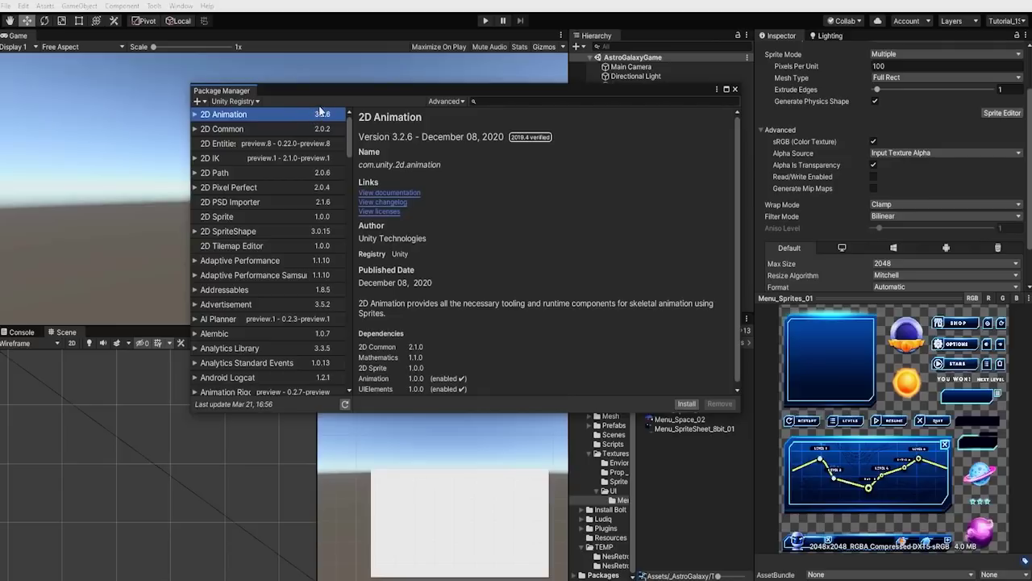
{"action": "left_click", "coordinate": [275, 217]}
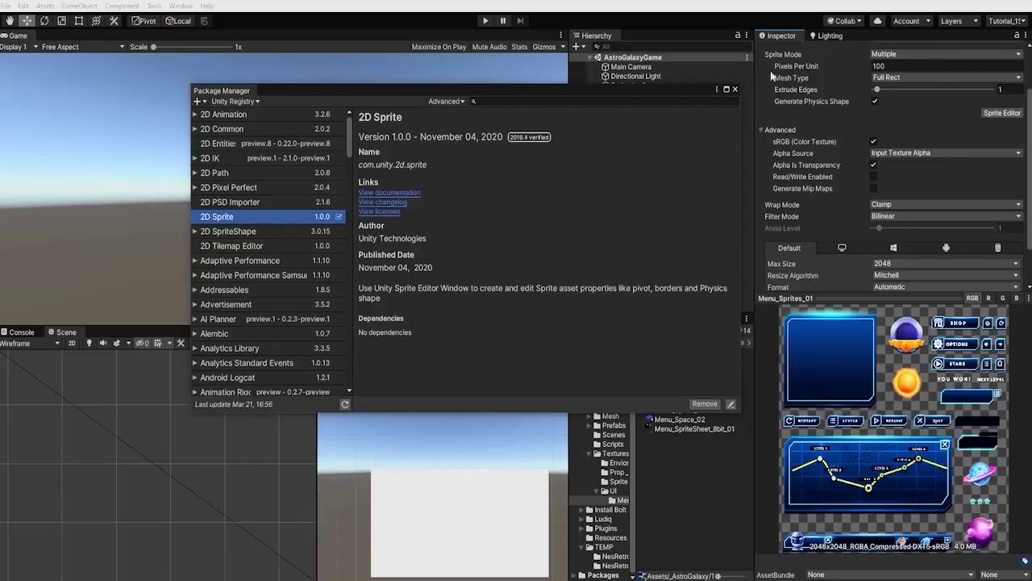
{"action": "left_click", "coordinate": [734, 89]}
Step: Preview IGW_TitleScreen_Sprites and Menu_Space_01, then select the Menu_Space_02 sheet
{"action": "left_click", "coordinate": [684, 382]}
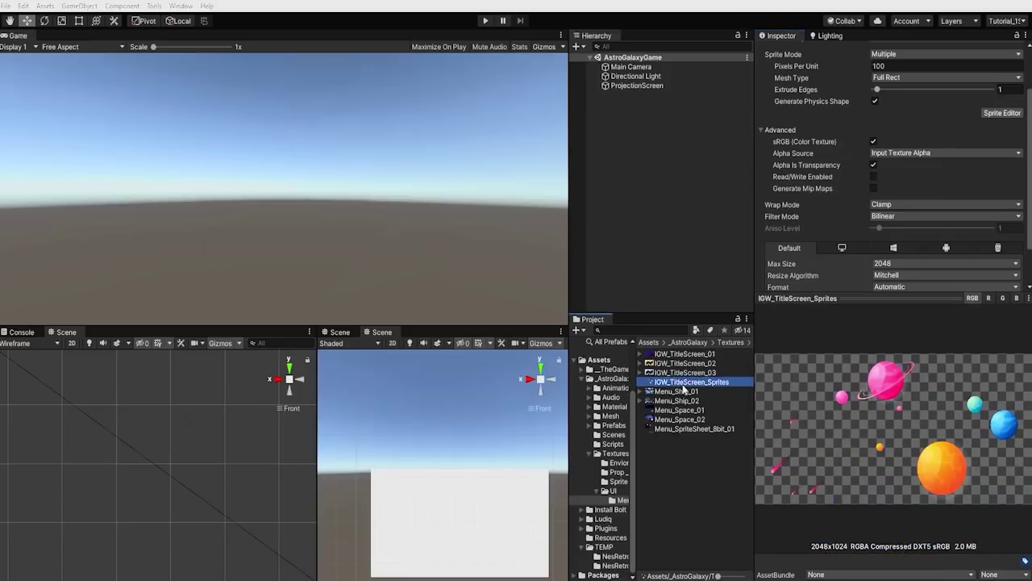
{"action": "left_click", "coordinate": [680, 411]}
{"action": "left_click", "coordinate": [680, 419]}
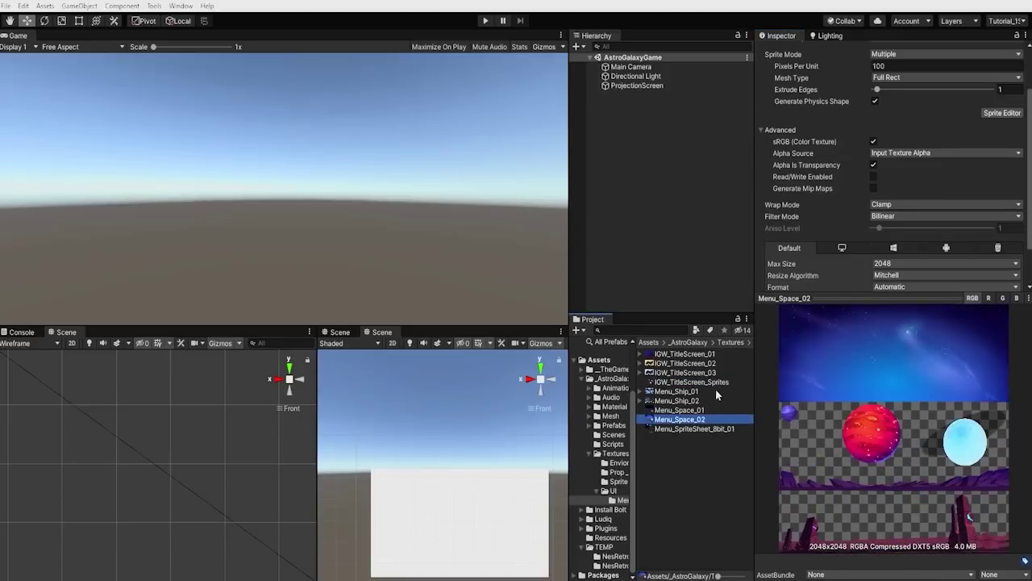
Step: In the Sprite Editor, fit a sky sprite rect to Menu_Space_02's top band, 2048 by 799
{"action": "left_click", "coordinate": [1001, 112]}
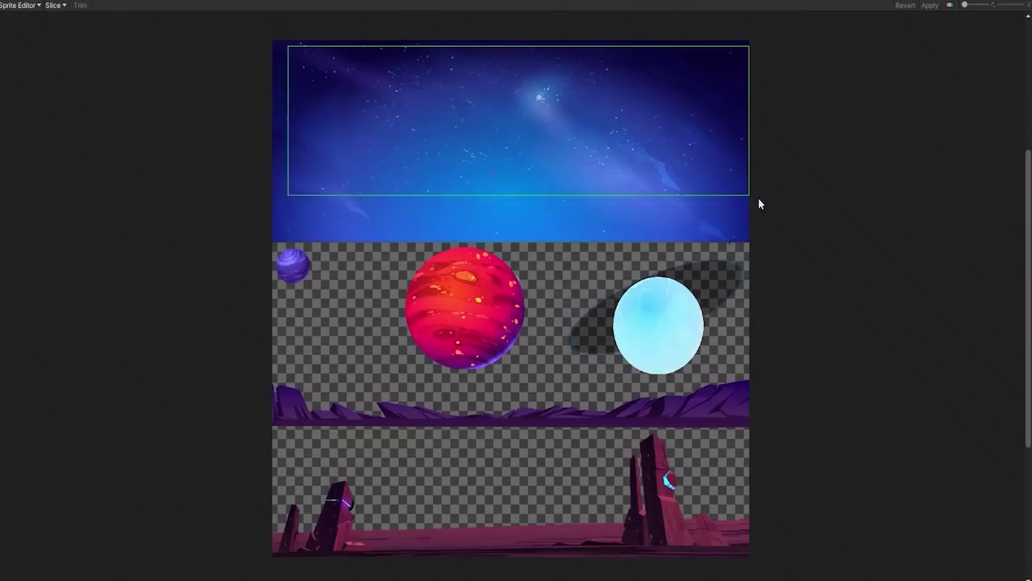
{"action": "mouse_move", "coordinate": [758, 201]}
{"action": "left_mouse_down"}
{"action": "mouse_move", "coordinate": [785, 216]}
{"action": "mouse_move", "coordinate": [798, 242]}
{"action": "left_mouse_up"}
{"action": "left_click_drag", "start_coordinate": [294, 159], "coordinate": [260, 161]}
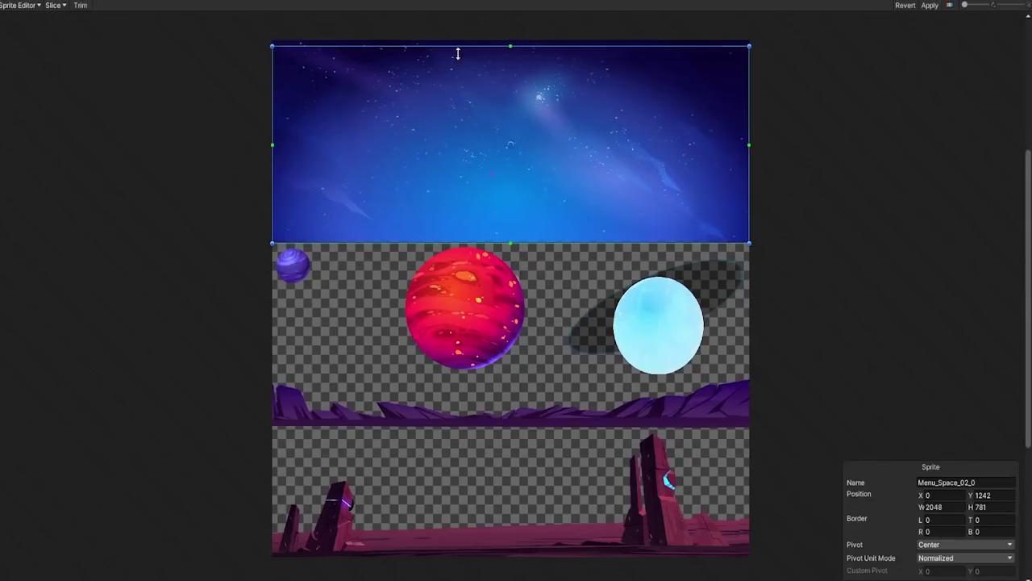
{"action": "left_click_drag", "start_coordinate": [462, 53], "coordinate": [457, 42]}
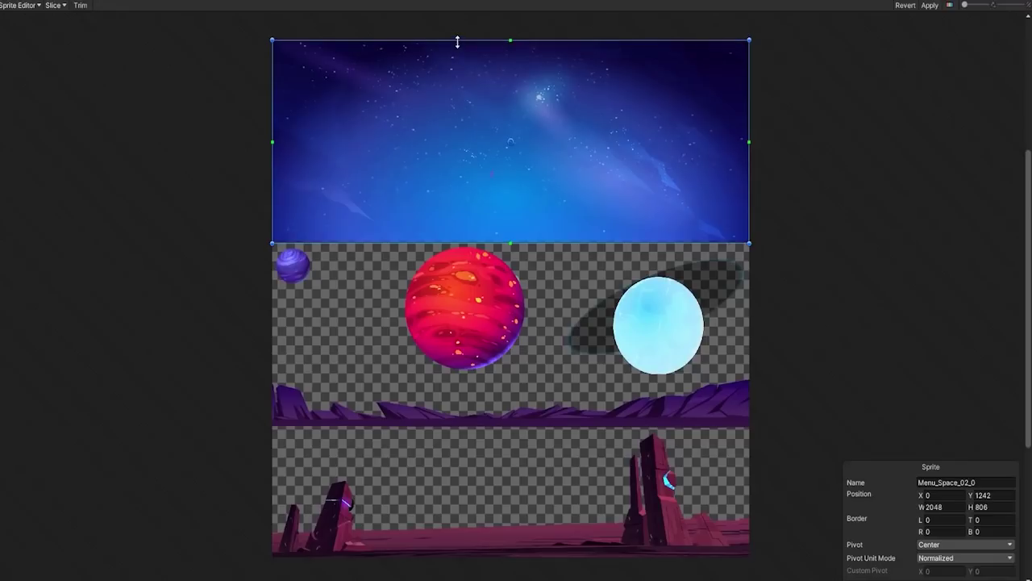
{"action": "left_click_drag", "start_coordinate": [385, 242], "coordinate": [386, 239]}
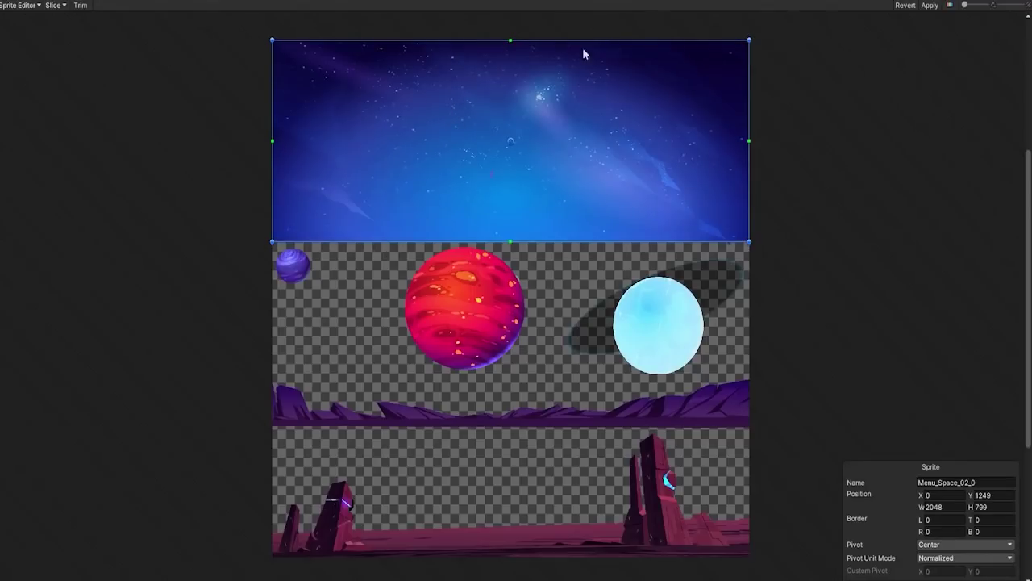
{"action": "left_click", "coordinate": [52, 6]}
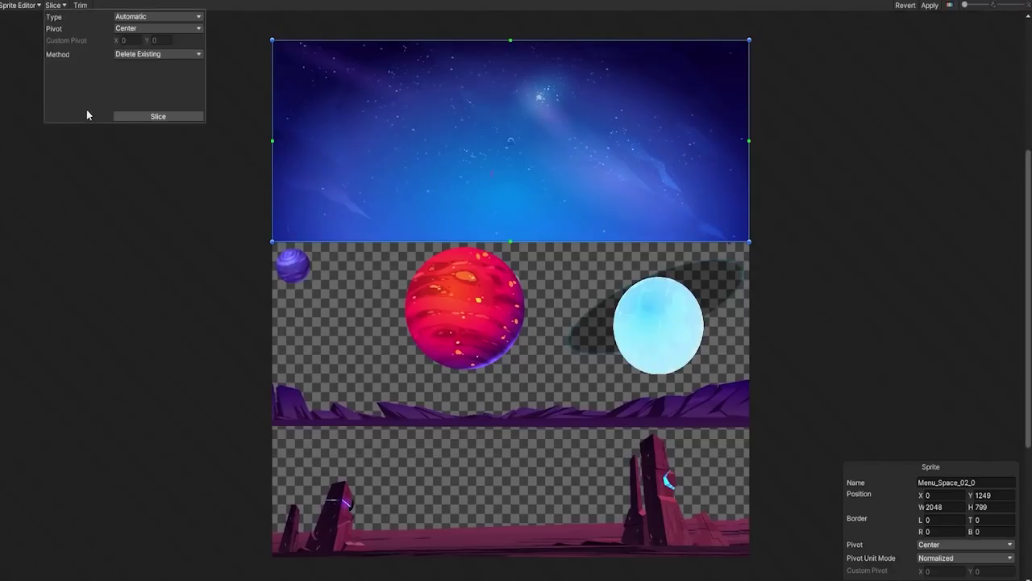
Step: Auto-slice Menu_Space_02 and trim the sky sprite to 2048x792 at Y 1256
{"action": "left_click", "coordinate": [146, 118]}
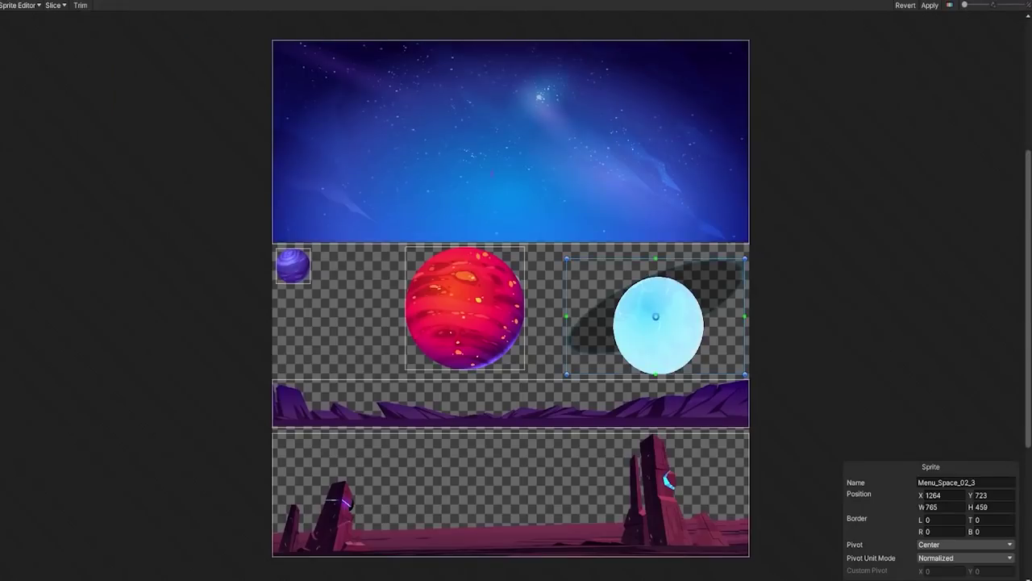
{"action": "left_click", "coordinate": [621, 209]}
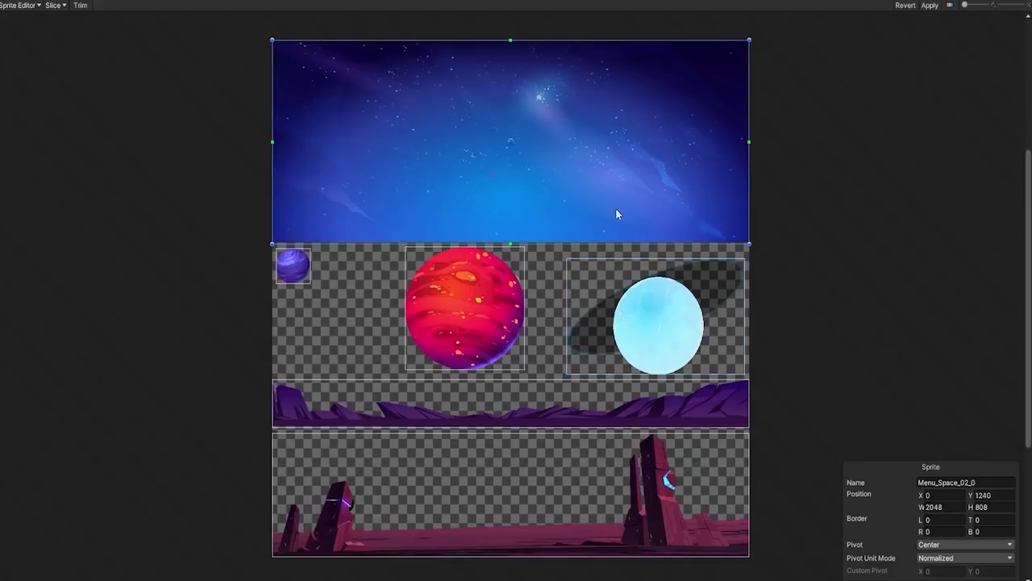
{"action": "left_click_drag", "start_coordinate": [532, 252], "coordinate": [517, 244]}
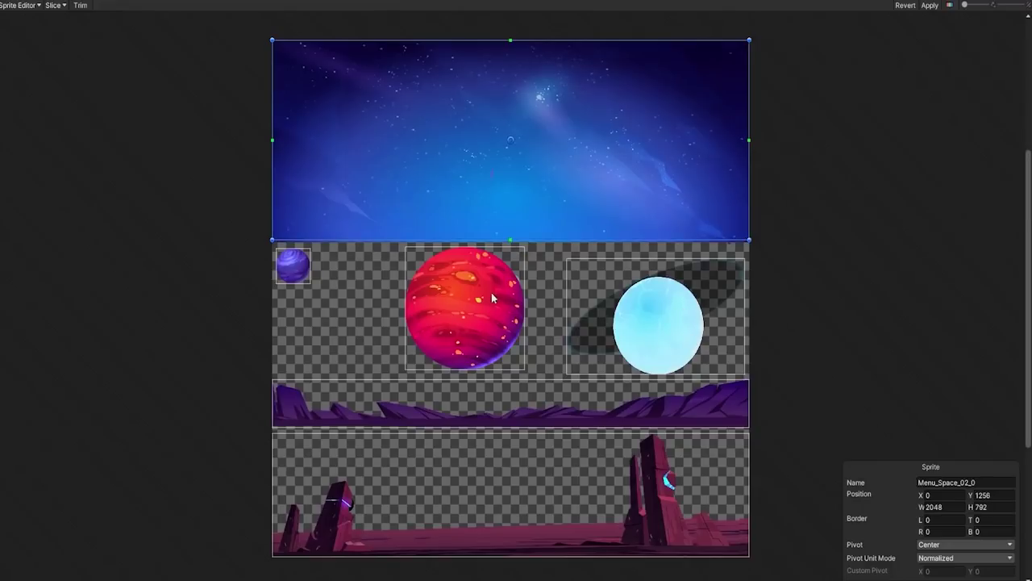
{"action": "left_click", "coordinate": [517, 410]}
Step: Set the purple mountain-strip sprite's pivot to Bottom Center
{"action": "left_click_drag", "start_coordinate": [510, 403], "coordinate": [537, 398]}
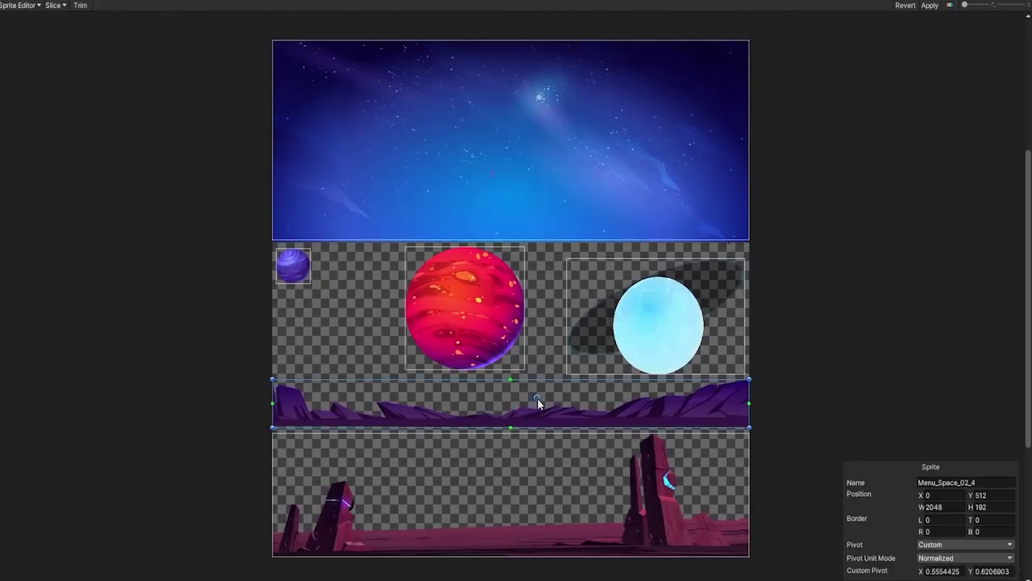
{"action": "left_click", "coordinate": [936, 545]}
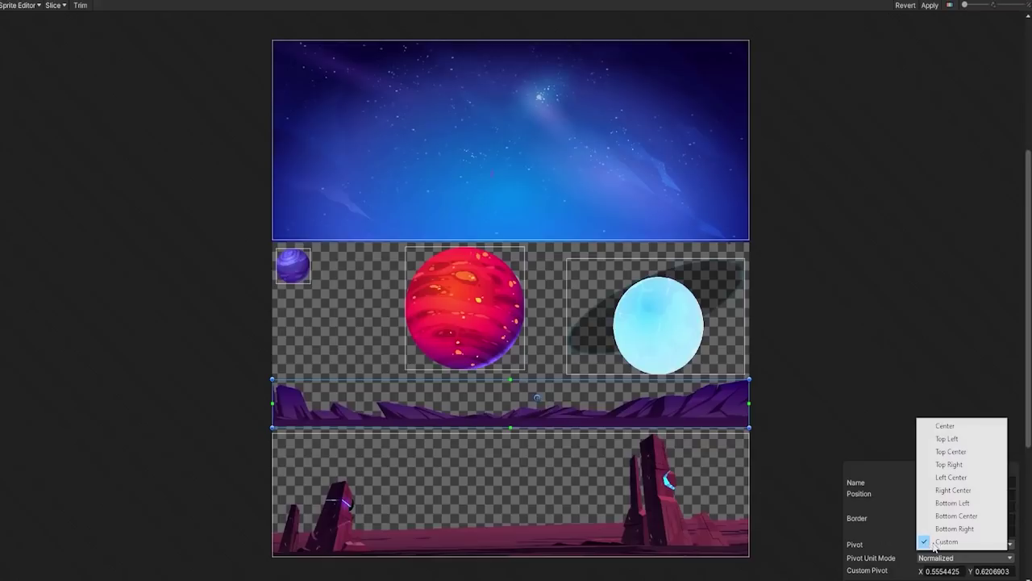
{"action": "left_click", "coordinate": [949, 428]}
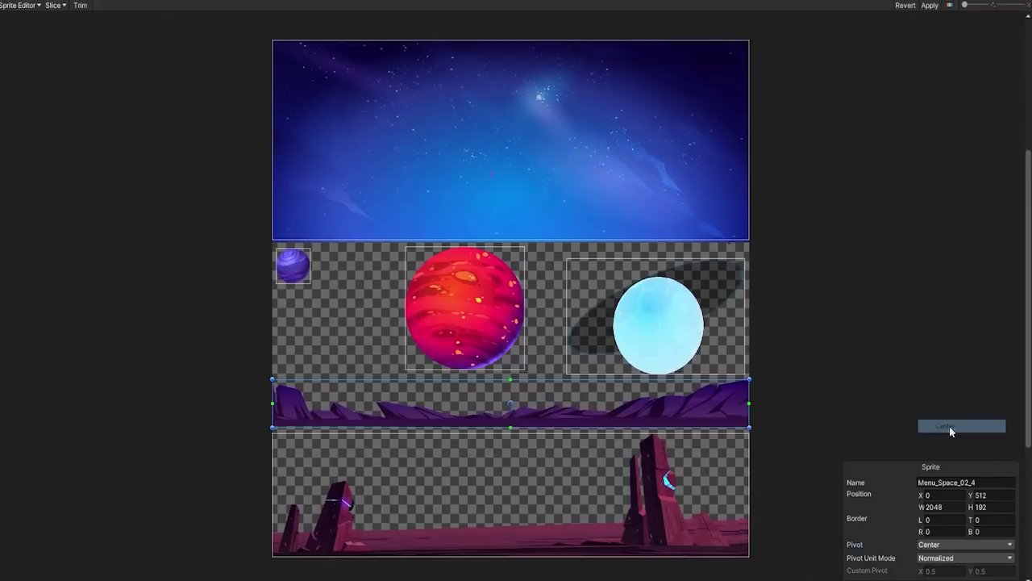
{"action": "left_click", "coordinate": [944, 547]}
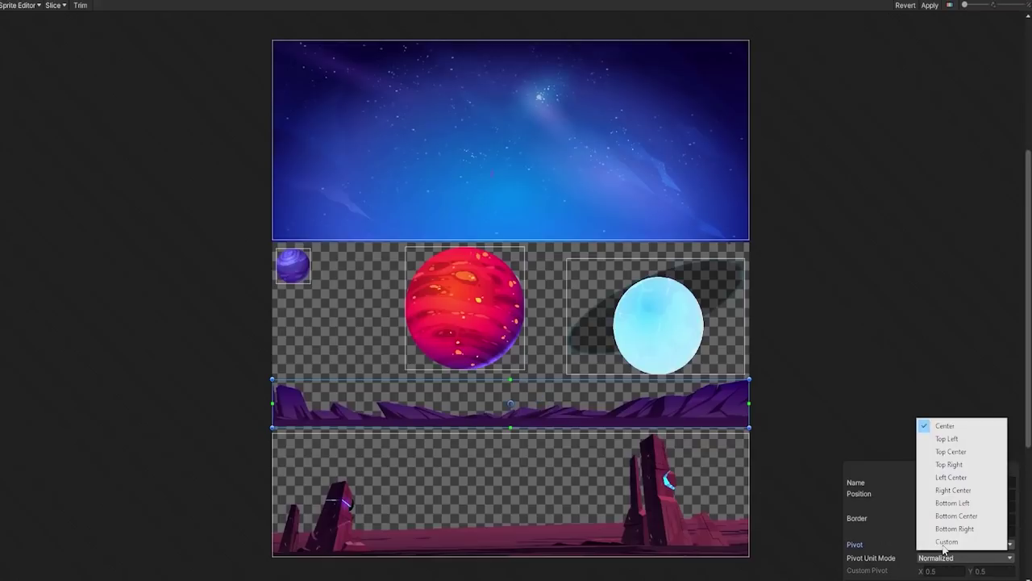
{"action": "left_click", "coordinate": [967, 480]}
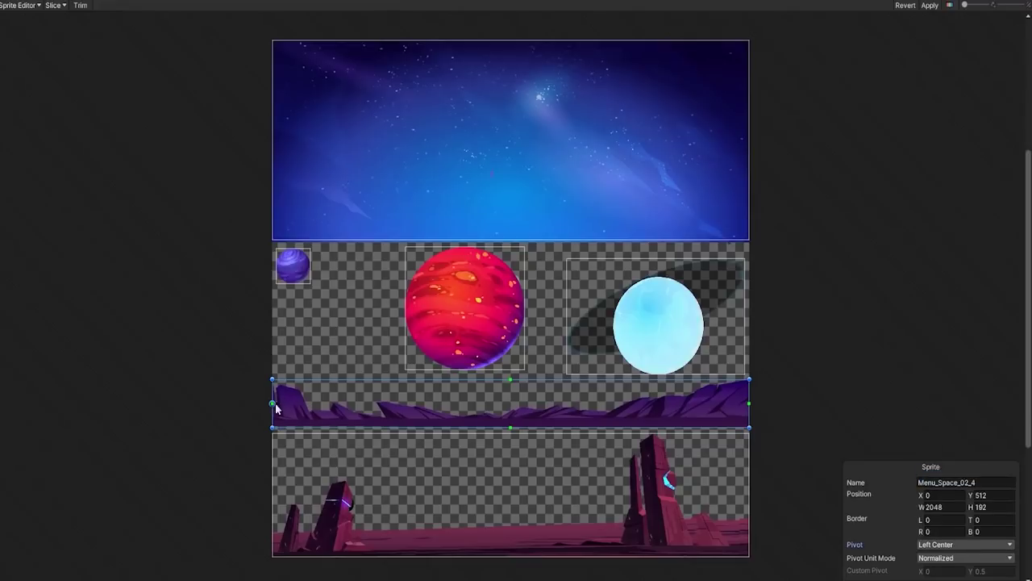
{"action": "left_click", "coordinate": [947, 548]}
{"action": "left_click", "coordinate": [945, 550]}
{"action": "left_click", "coordinate": [945, 548]}
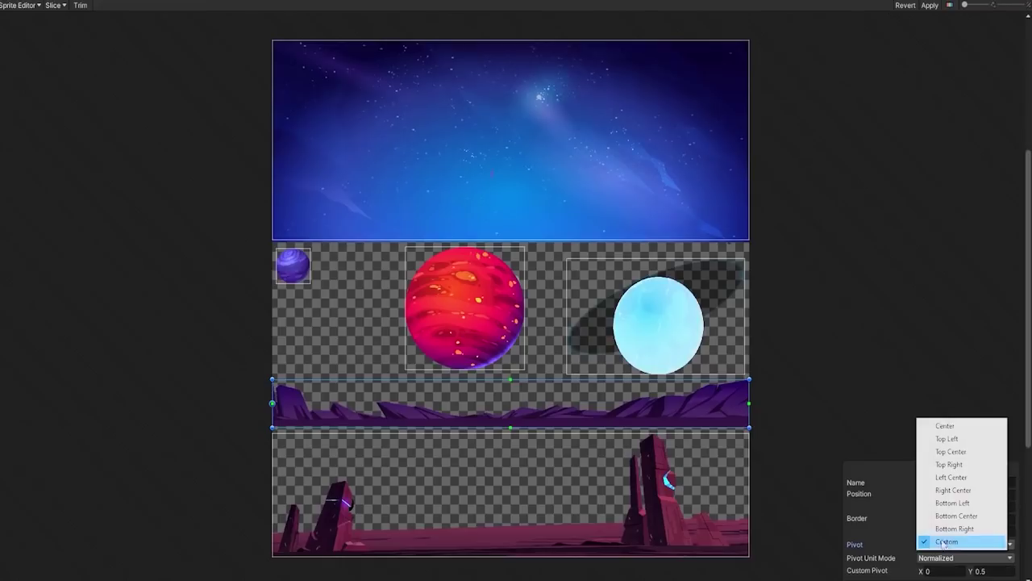
{"action": "left_click", "coordinate": [956, 516]}
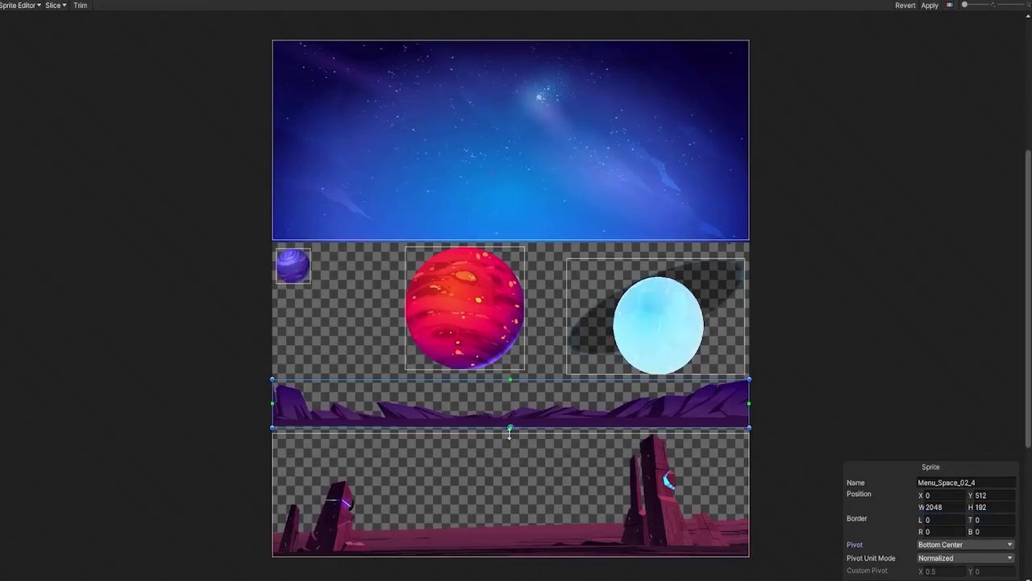
Step: Give the bottom ground sprite a Bottom Center pivot and begin renaming it 'Menu_Space_Fo'
{"action": "left_click", "coordinate": [545, 490]}
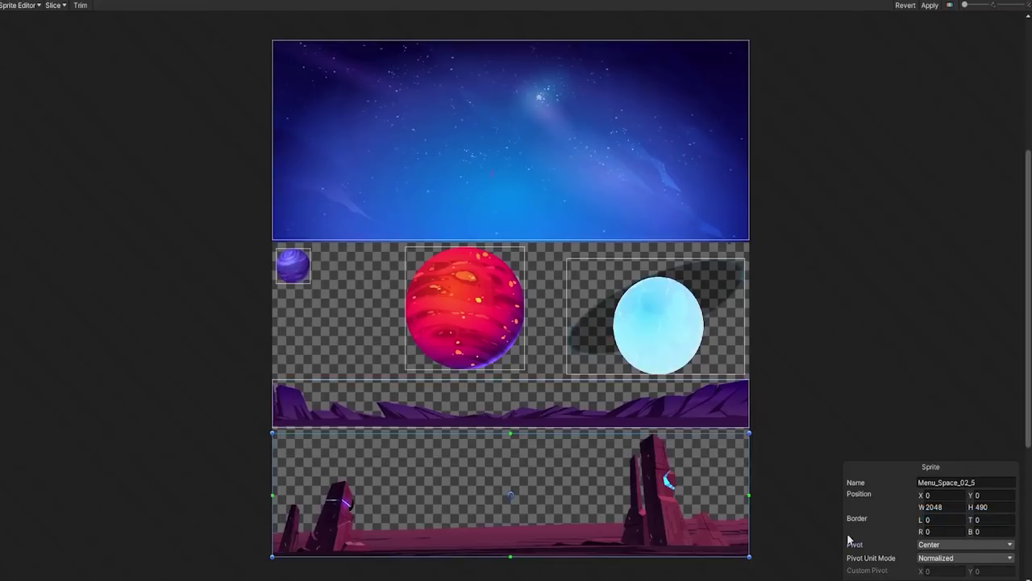
{"action": "left_click", "coordinate": [954, 548]}
{"action": "left_click", "coordinate": [956, 515]}
{"action": "left_click", "coordinate": [949, 484]}
{"action": "type", "text": "Menu_Space_ForGround"}
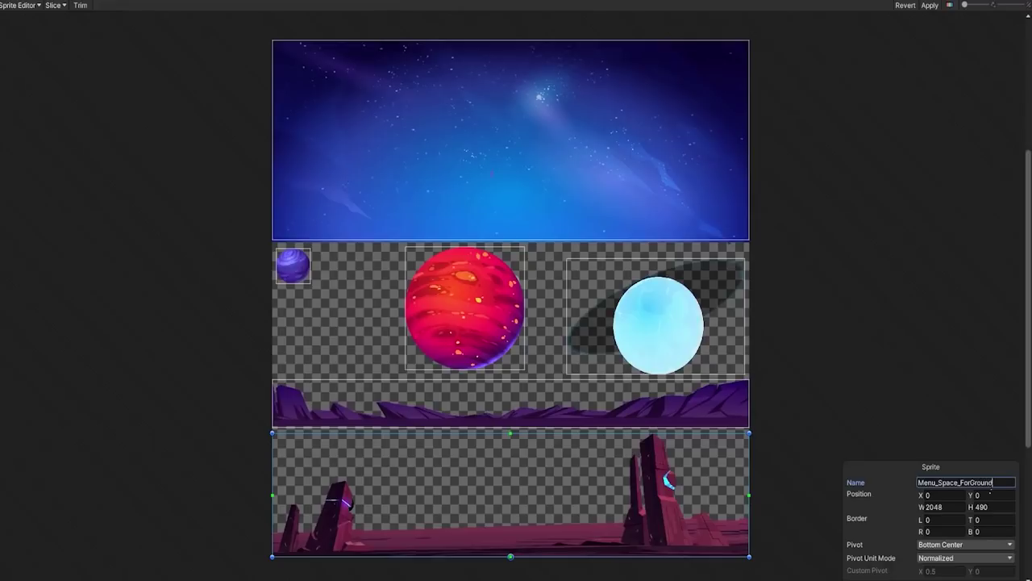
Step: Rename the mountain strip to Menu_Space_Ground-Back, apply the sprite changes and close the Sprite Editor
{"action": "left_click", "coordinate": [705, 422]}
{"action": "left_click", "coordinate": [960, 482]}
{"action": "left_click_drag", "start_coordinate": [959, 482], "coordinate": [976, 482]}
{"action": "key", "text": "BackSpace"}
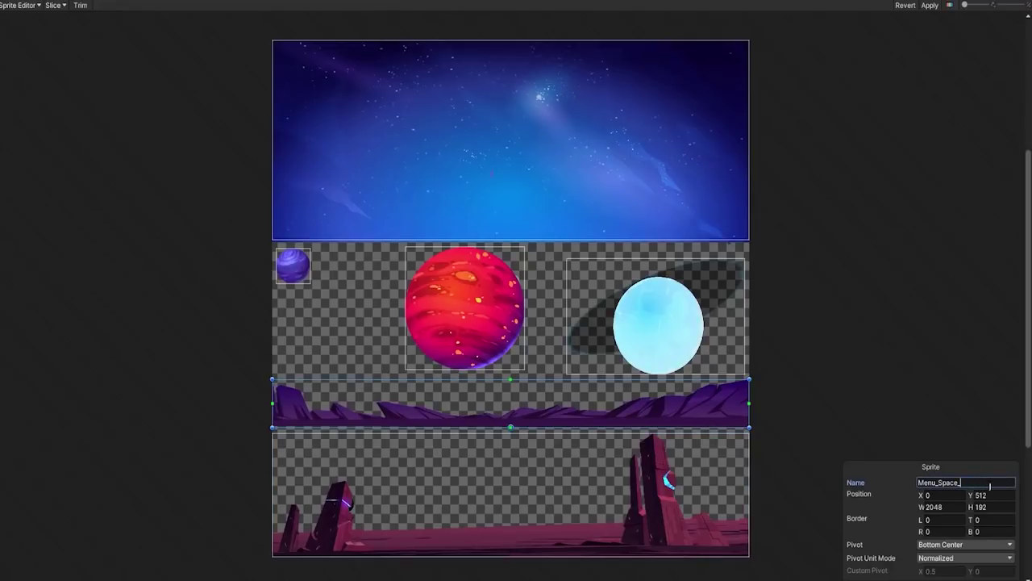
{"action": "type", "text": "Ground-Back"}
{"action": "key", "text": "Return"}
{"action": "left_click", "coordinate": [930, 6]}
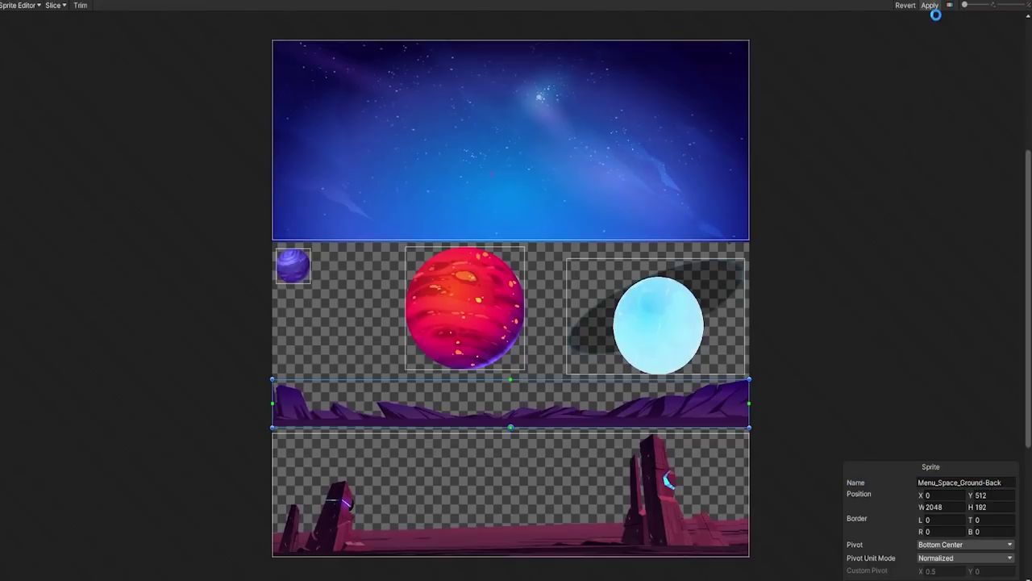
{"action": "left_click", "coordinate": [1029, 3]}
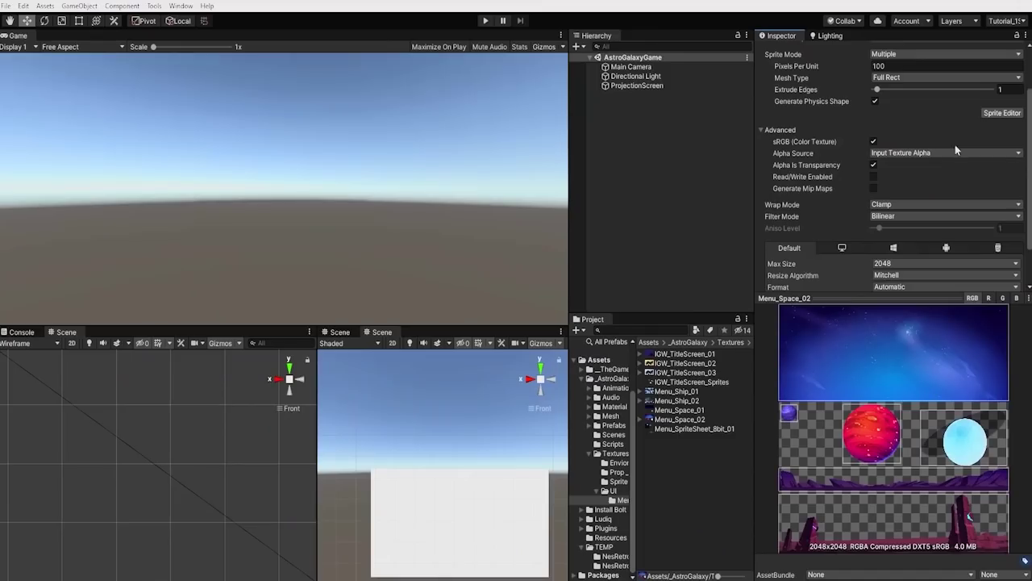
Step: Review Menu_Space_02's named sprites, then open IGW_TitleScreen_Sprites in the Sprite Editor
{"action": "left_click", "coordinate": [640, 420]}
{"action": "left_click", "coordinate": [710, 428]}
{"action": "left_click", "coordinate": [717, 437]}
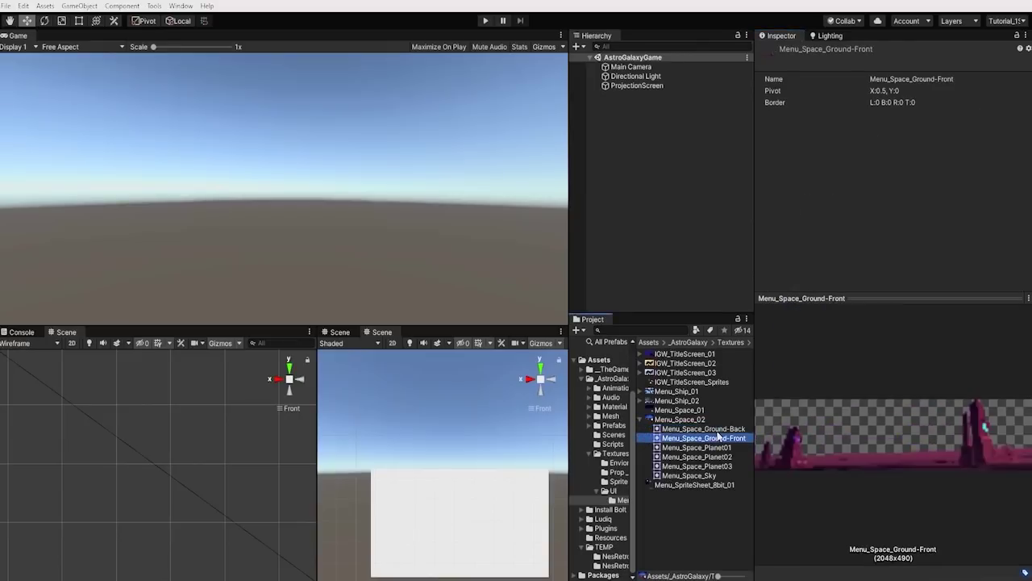
{"action": "key", "text": "Down"}
{"action": "key", "text": "Down"}
{"action": "key", "text": "Down"}
{"action": "key", "text": "Down"}
{"action": "key", "text": "Up"}
{"action": "key", "text": "Up"}
{"action": "key", "text": "Up"}
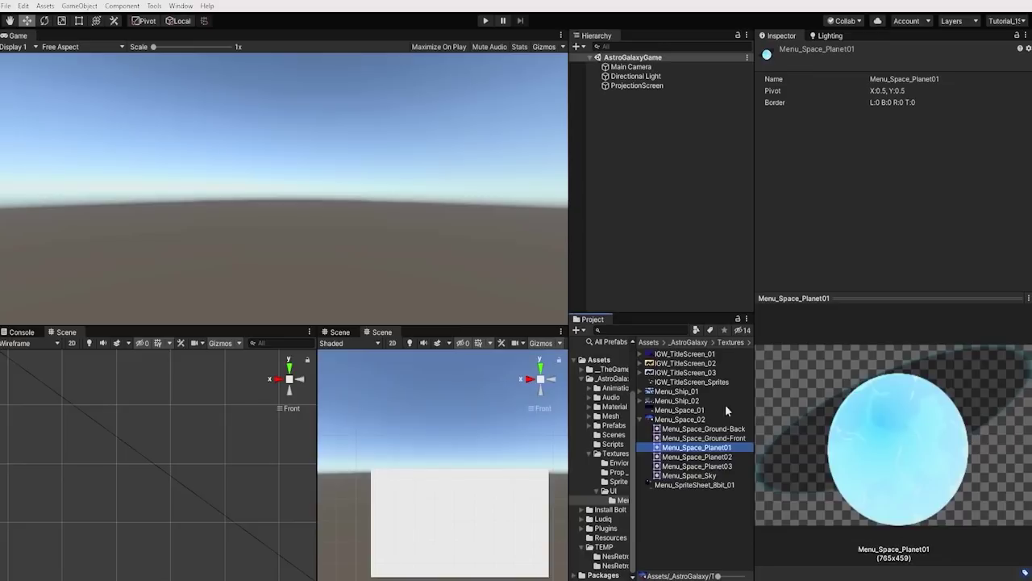
{"action": "left_click", "coordinate": [682, 439]}
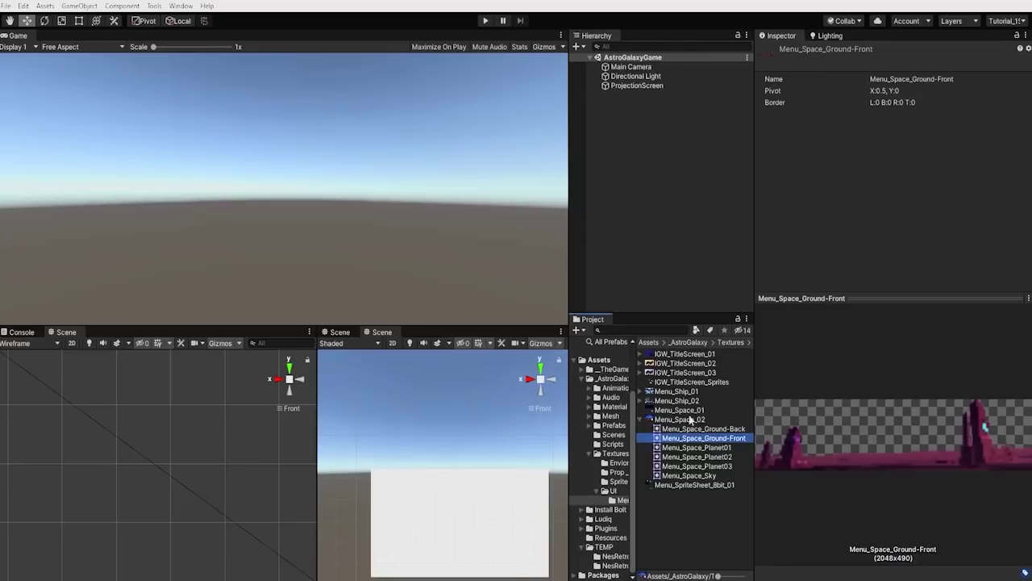
{"action": "left_click", "coordinate": [697, 429]}
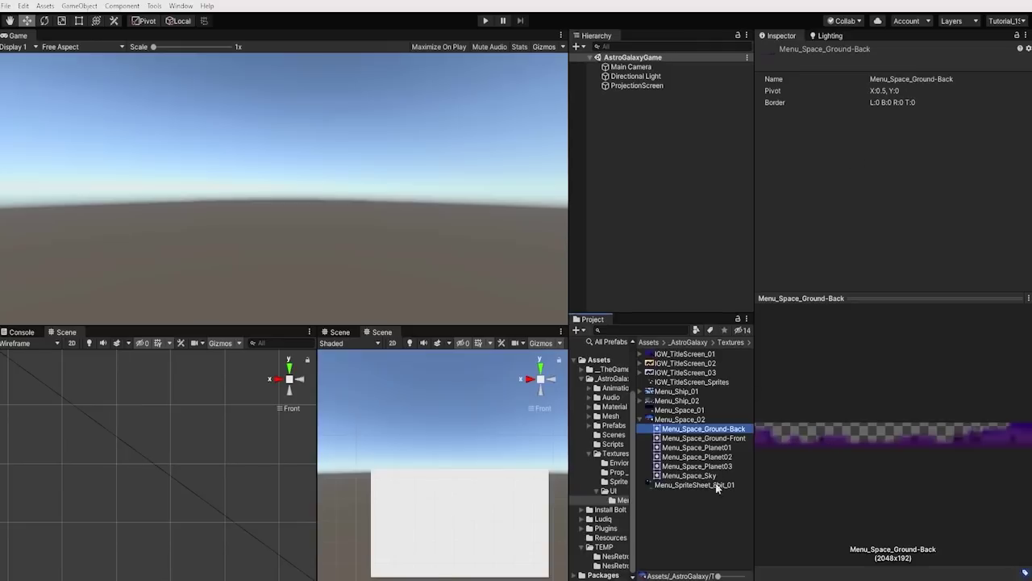
{"action": "left_click", "coordinate": [695, 456]}
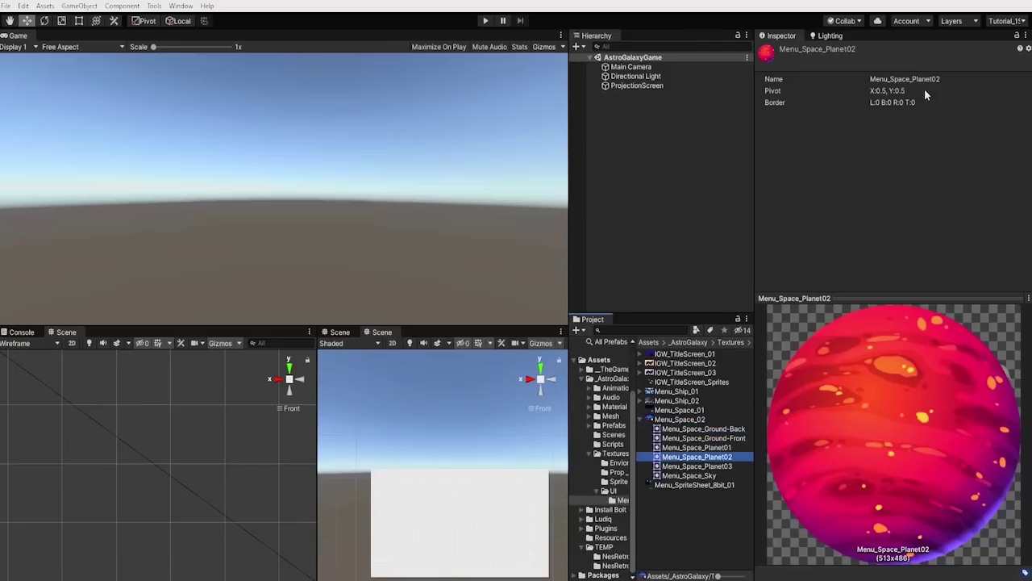
{"action": "left_click", "coordinate": [640, 420]}
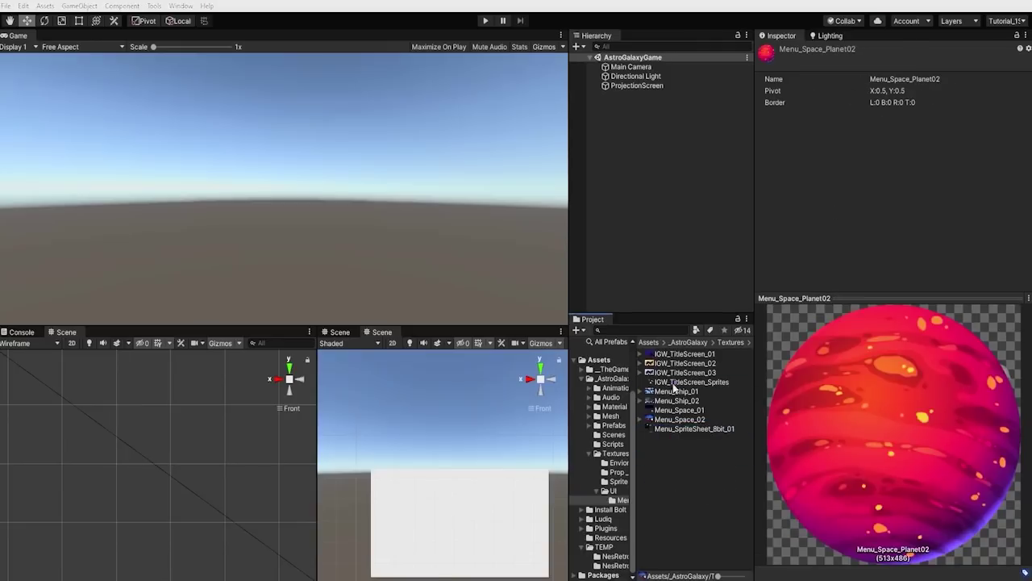
{"action": "left_click", "coordinate": [676, 383]}
{"action": "left_click", "coordinate": [1003, 175]}
Step: Auto-slice the title-screen sheet, then draw one rect around all comets and one around the orange and blue planets
{"action": "left_click", "coordinate": [53, 5]}
{"action": "left_click", "coordinate": [159, 116]}
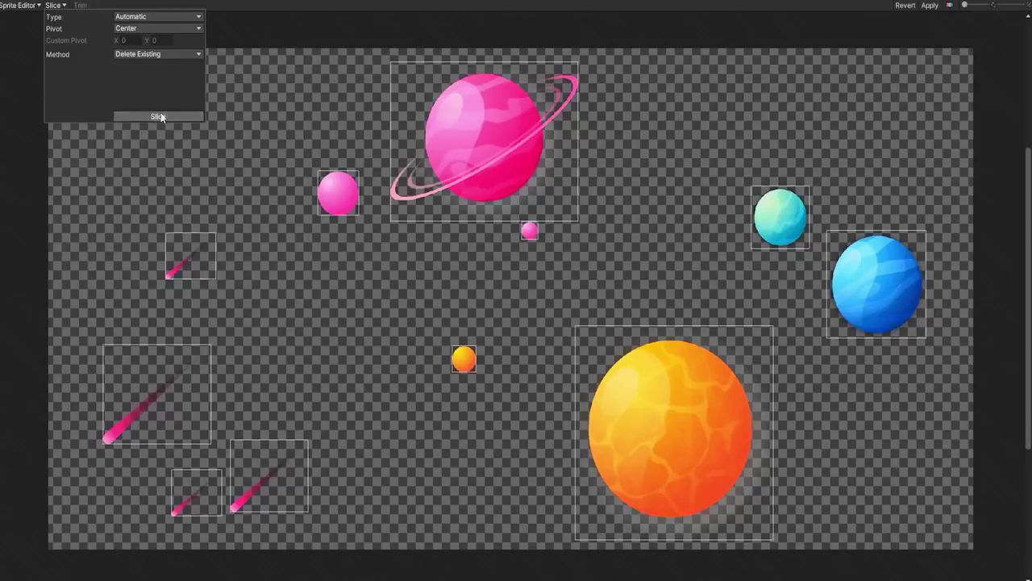
{"action": "left_click_drag", "start_coordinate": [102, 234], "coordinate": [308, 514]}
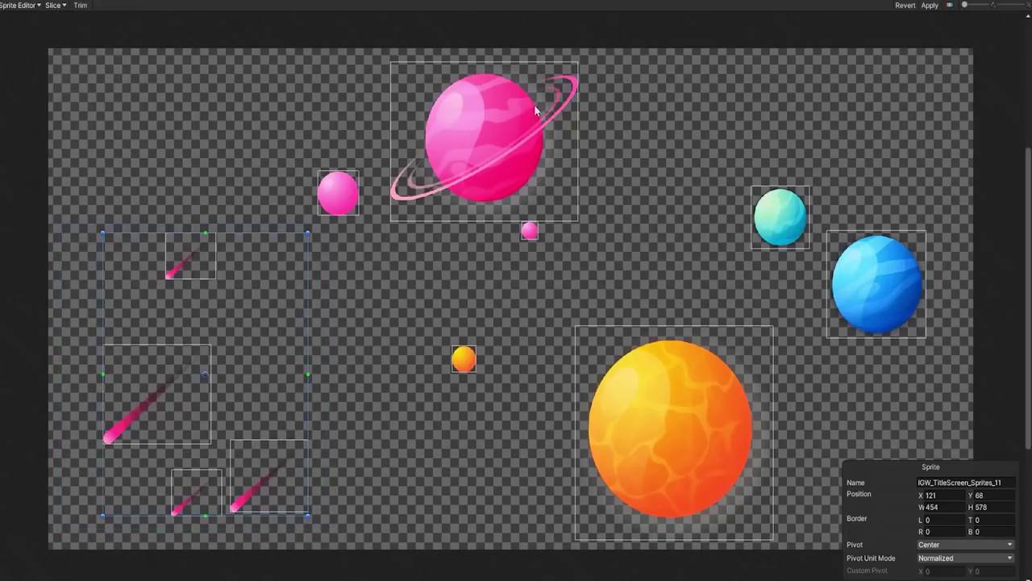
{"action": "left_click_drag", "start_coordinate": [953, 172], "coordinate": [574, 553]}
Step: Enlarge the small pink sprite, setting its width to 45
{"action": "left_click", "coordinate": [570, 169]}
{"action": "left_click", "coordinate": [529, 230]}
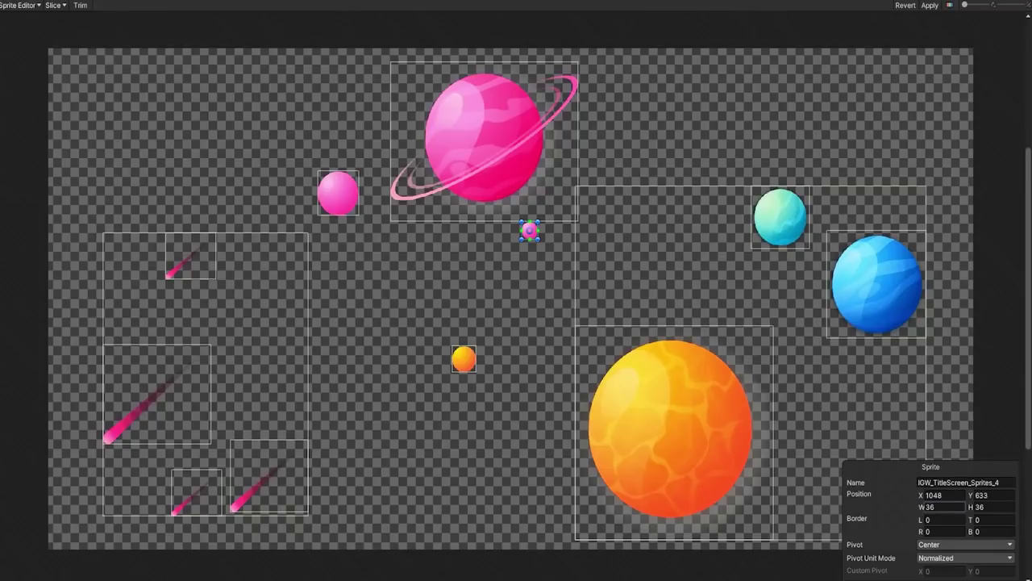
{"action": "left_click_drag", "start_coordinate": [520, 241], "coordinate": [523, 250]}
{"action": "left_click", "coordinate": [939, 506]}
{"action": "type", "text": "45"}
{"action": "left_click", "coordinate": [511, 285]}
Step: Pivot the comet group Top Right and the planet sprite Bottom Left, apply, and open Menu_Space_01
{"action": "left_click", "coordinate": [290, 310]}
{"action": "left_click", "coordinate": [964, 544]}
{"action": "left_click", "coordinate": [952, 453]}
{"action": "left_click", "coordinate": [840, 436]}
{"action": "left_click", "coordinate": [964, 545]}
{"action": "left_click", "coordinate": [978, 508]}
{"action": "left_click", "coordinate": [930, 5]}
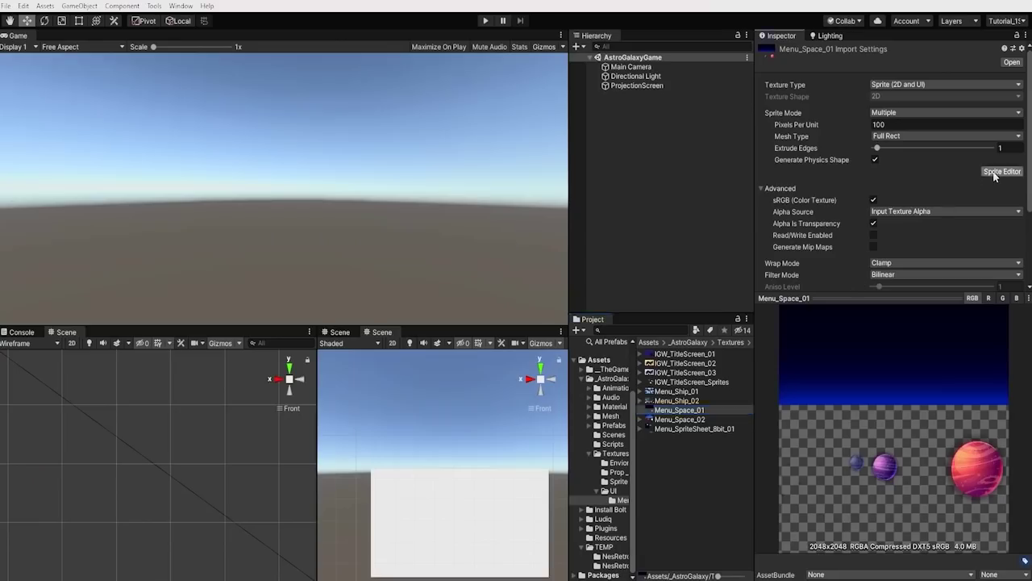
{"action": "left_click", "coordinate": [1000, 172]}
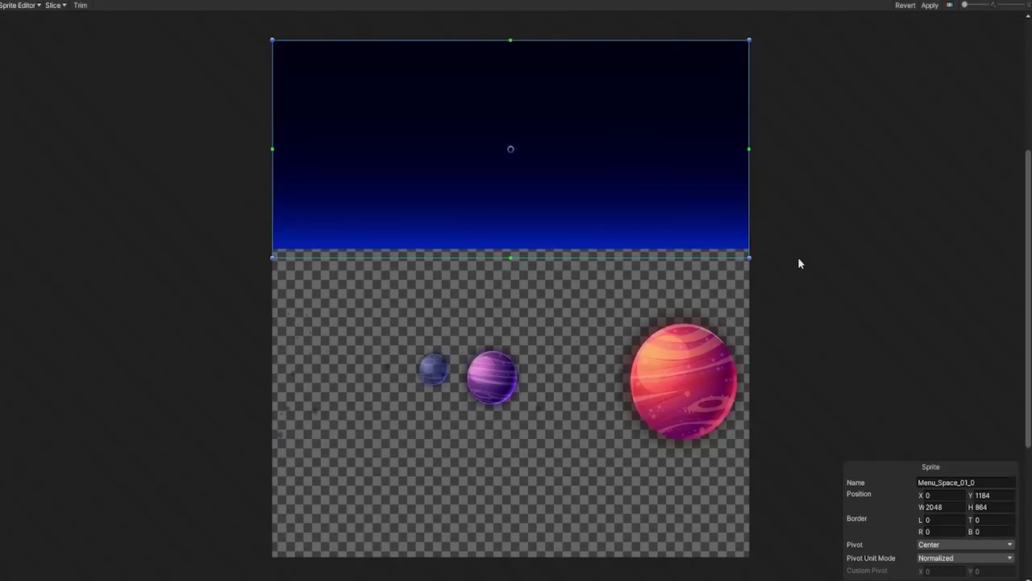
Step: Inspect the orange, purple and small blue planet sprite slices in the Sprite Editor
{"action": "left_click", "coordinate": [584, 432]}
{"action": "left_click", "coordinate": [485, 399]}
{"action": "left_click", "coordinate": [426, 368]}
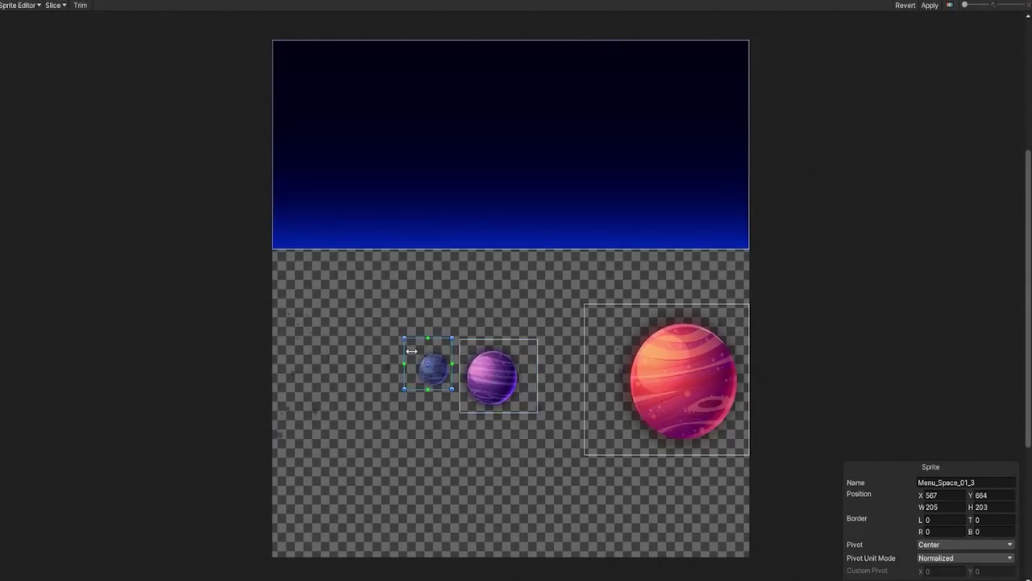
{"action": "left_click", "coordinate": [466, 363]}
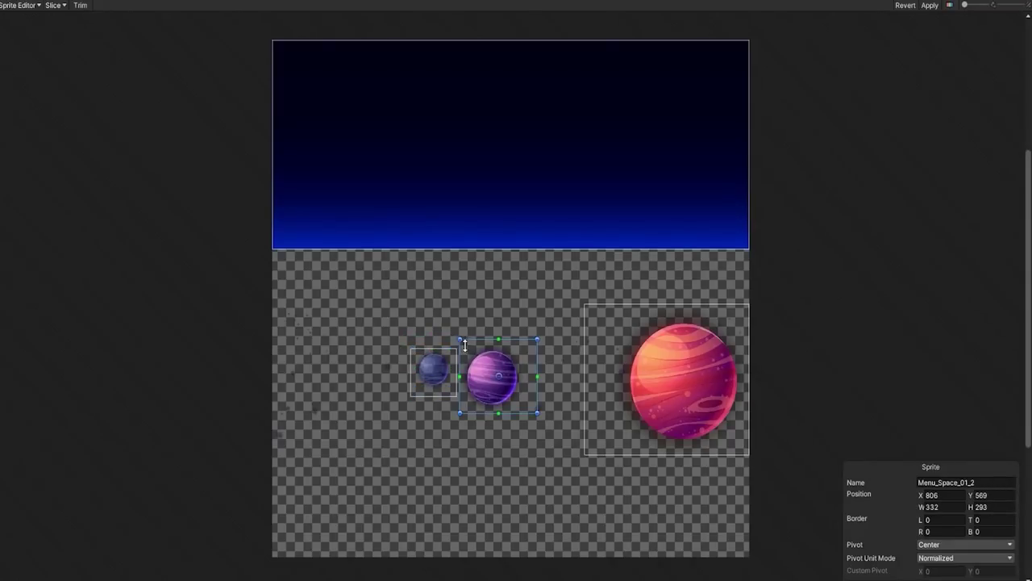
{"action": "left_click", "coordinate": [585, 379]}
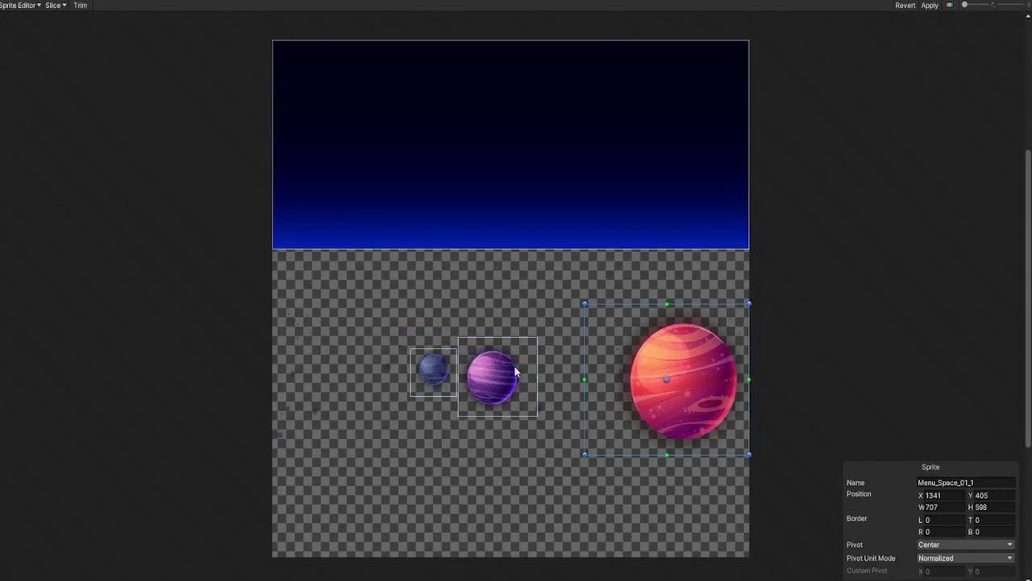
Step: Draw a new slice over the lower planets area, select the sky slice, and apply
{"action": "left_click_drag", "start_coordinate": [747, 262], "coordinate": [276, 454]}
{"action": "left_click", "coordinate": [750, 237]}
{"action": "left_click", "coordinate": [554, 245]}
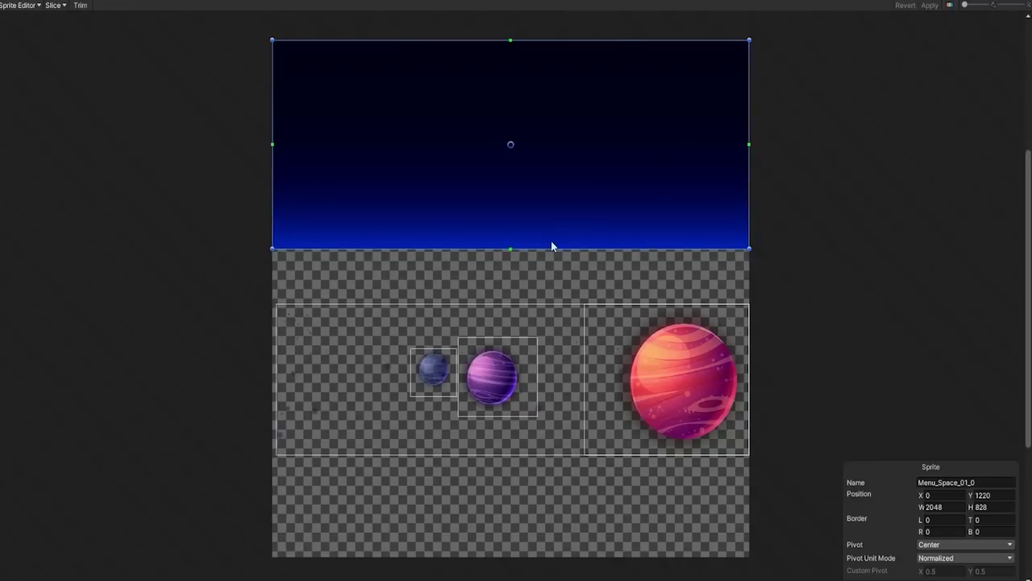
{"action": "left_click", "coordinate": [930, 5]}
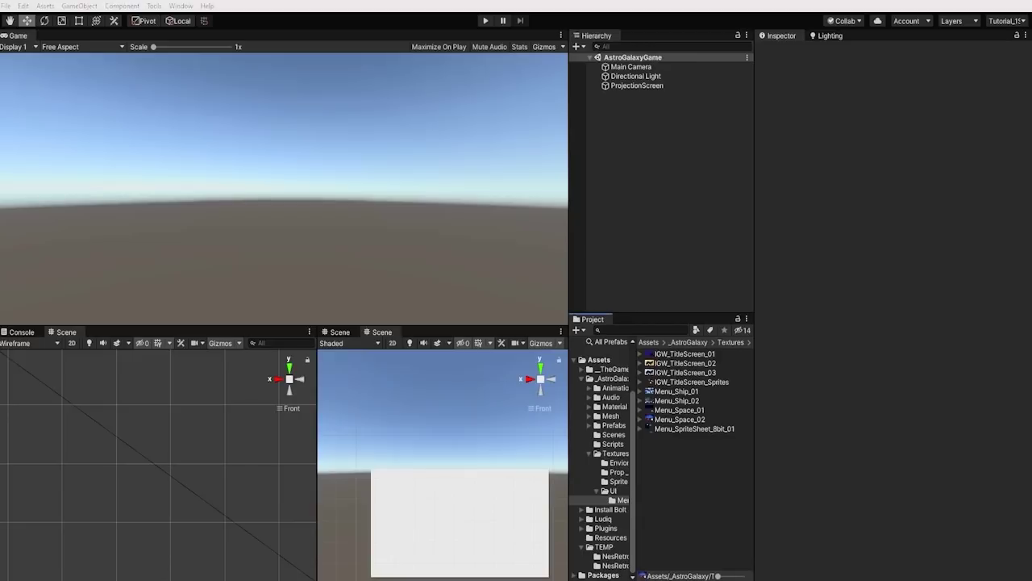
Step: Add a UI Image from the Hierarchy context menu, creating a Canvas and EventSystem
{"action": "right_click", "coordinate": [655, 151]}
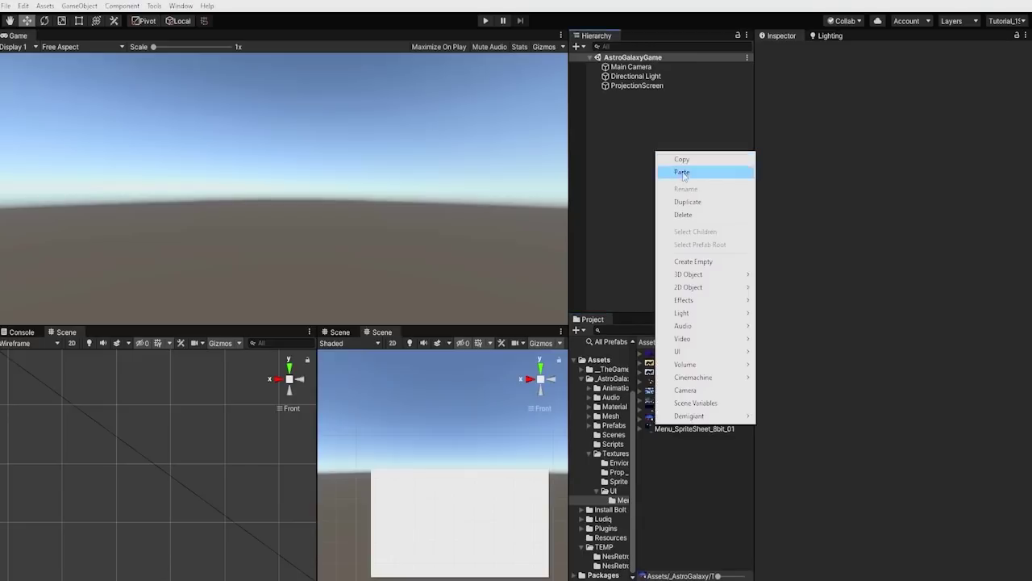
{"action": "mouse_move", "coordinate": [702, 355]}
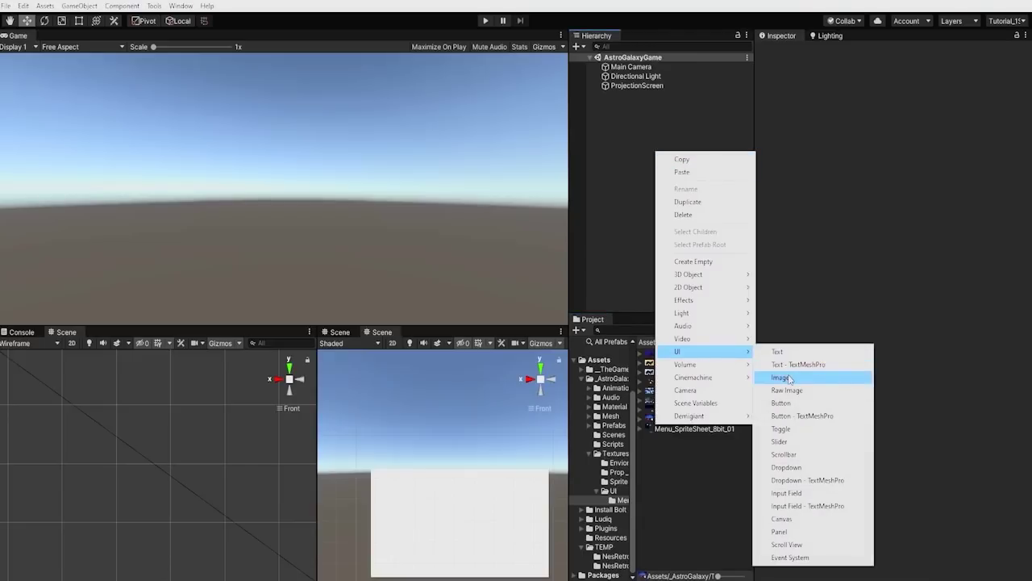
{"action": "left_click", "coordinate": [780, 378]}
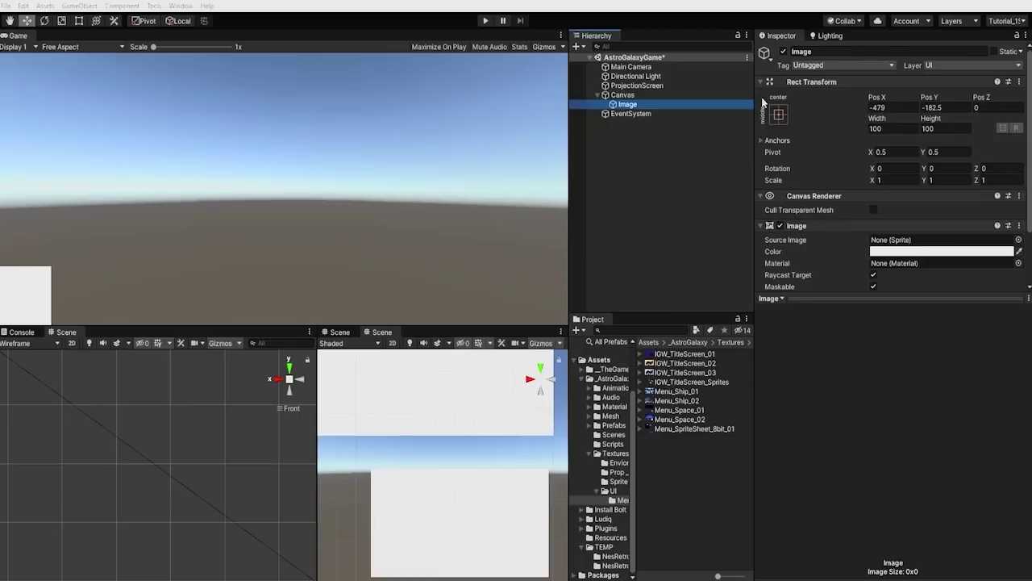
Step: Set the Canvas to Screen Space - Camera with Main Camera as Render Camera
{"action": "left_click", "coordinate": [622, 95]}
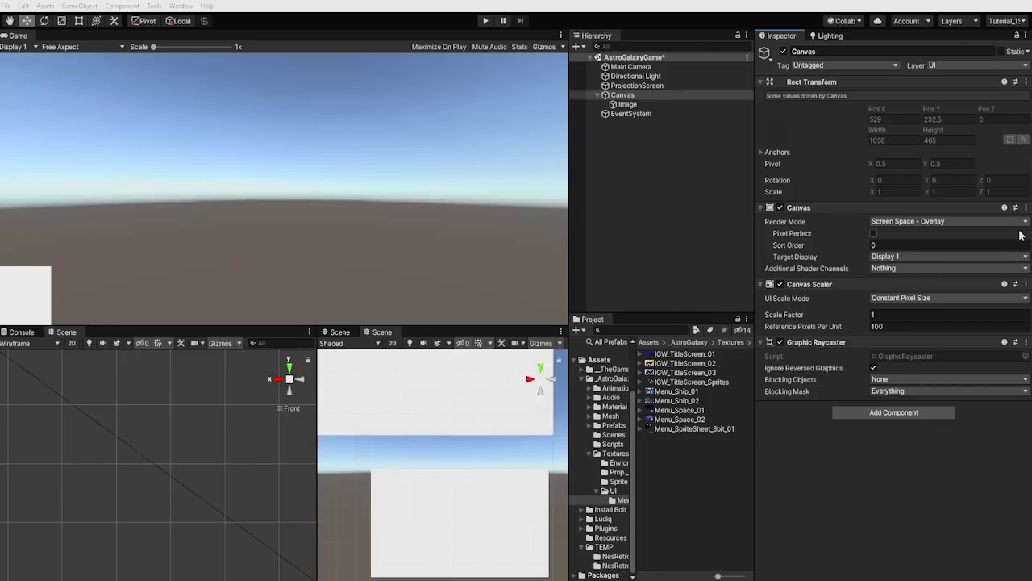
{"action": "left_click", "coordinate": [961, 223]}
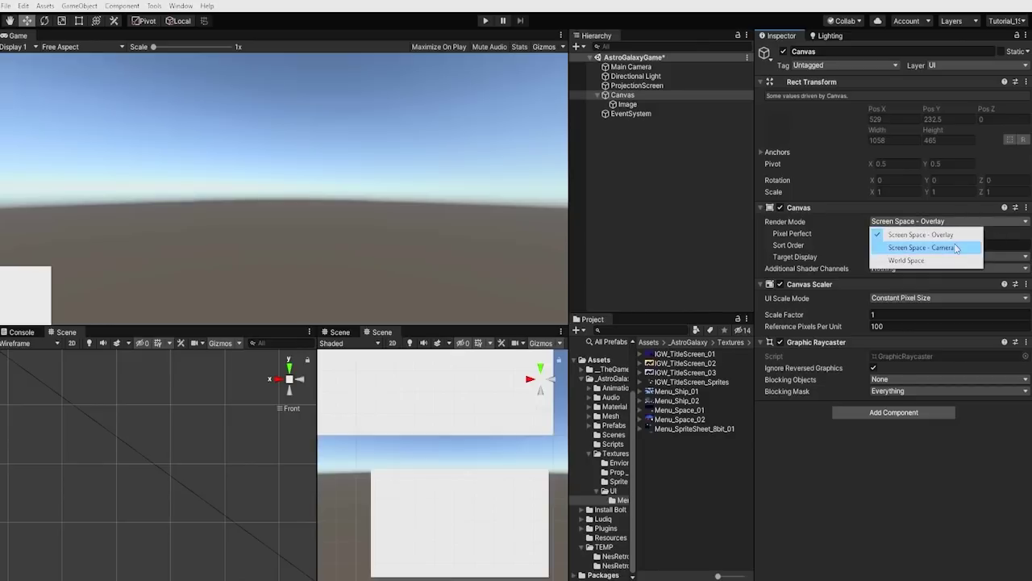
{"action": "left_click", "coordinate": [959, 247]}
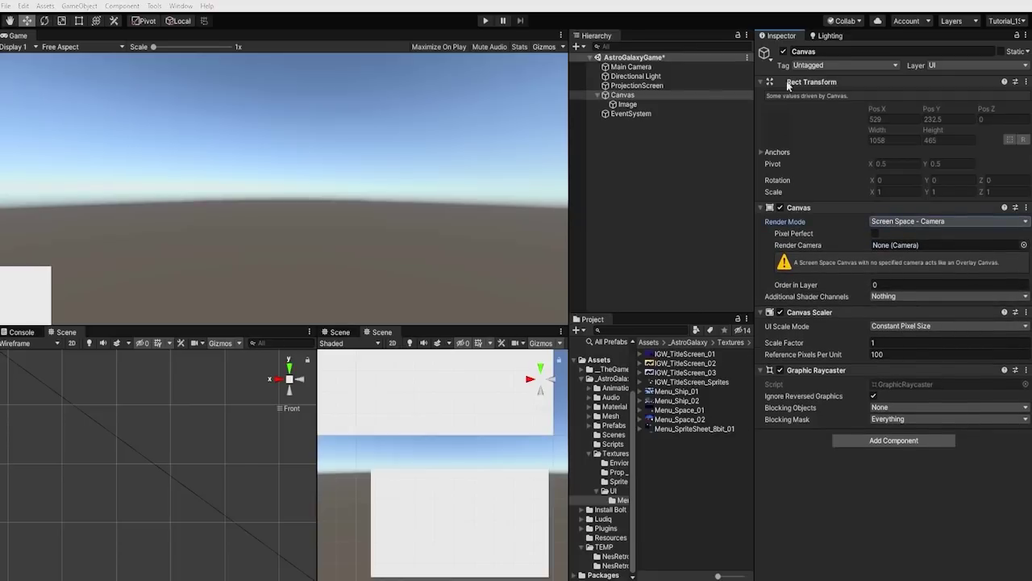
{"action": "left_click_drag", "start_coordinate": [847, 198], "coordinate": [899, 244]}
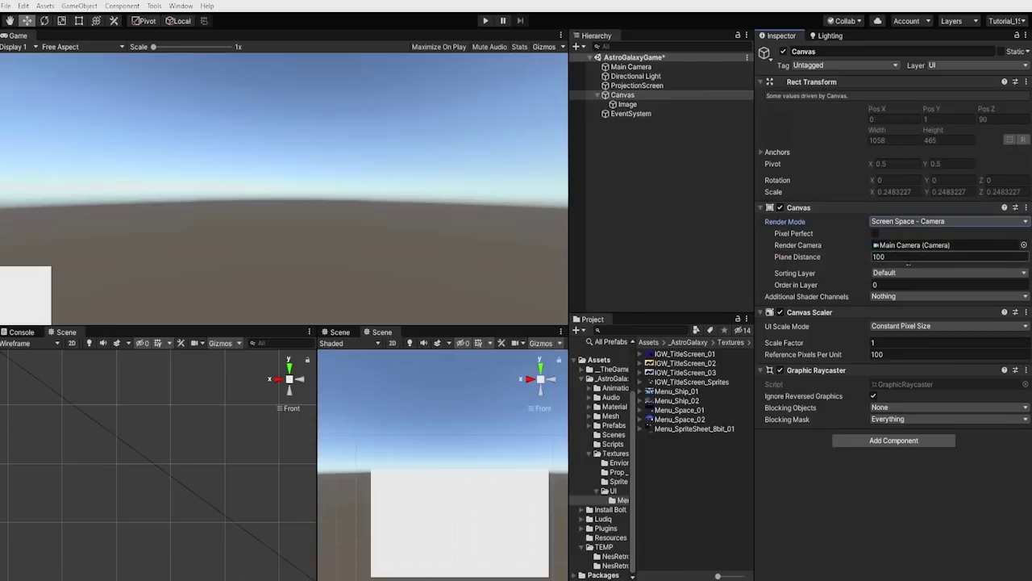
Step: Select Main Camera and orbit the Scene view to show its frustum
{"action": "left_click_drag", "start_coordinate": [535, 415], "coordinate": [516, 541], "text": "alt"}
{"action": "right_click_drag", "start_coordinate": [516, 540], "coordinate": [383, 469], "text": "alt"}
{"action": "left_click", "coordinate": [625, 67]}
{"action": "left_click_drag", "start_coordinate": [387, 468], "coordinate": [399, 489], "text": "alt"}
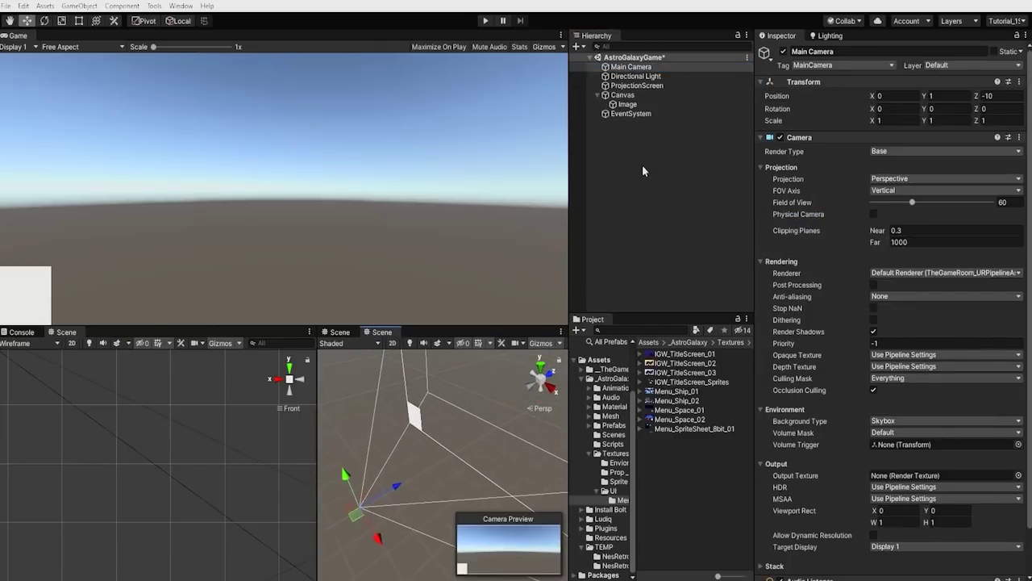
Step: Set the Canvas Plane Distance to 10
{"action": "left_click", "coordinate": [625, 95]}
{"action": "left_click", "coordinate": [927, 257]}
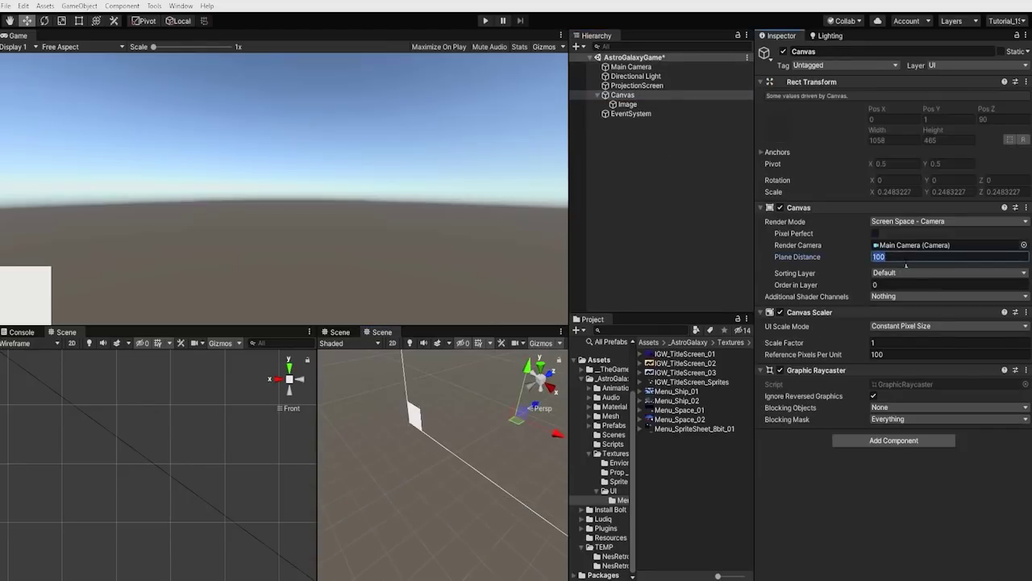
{"action": "type", "text": "10"}
{"action": "key", "text": "Return"}
{"action": "left_click_drag", "start_coordinate": [444, 486], "coordinate": [355, 487], "text": "alt"}
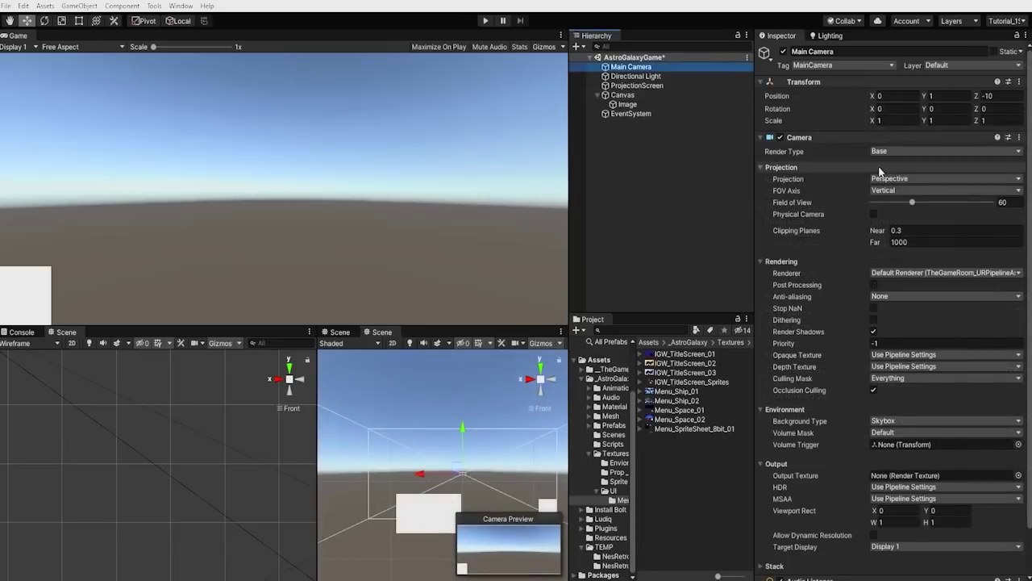
Step: Make Main Camera orthographic, reposition it, and reduce its size to 2.6
{"action": "left_click", "coordinate": [895, 179]}
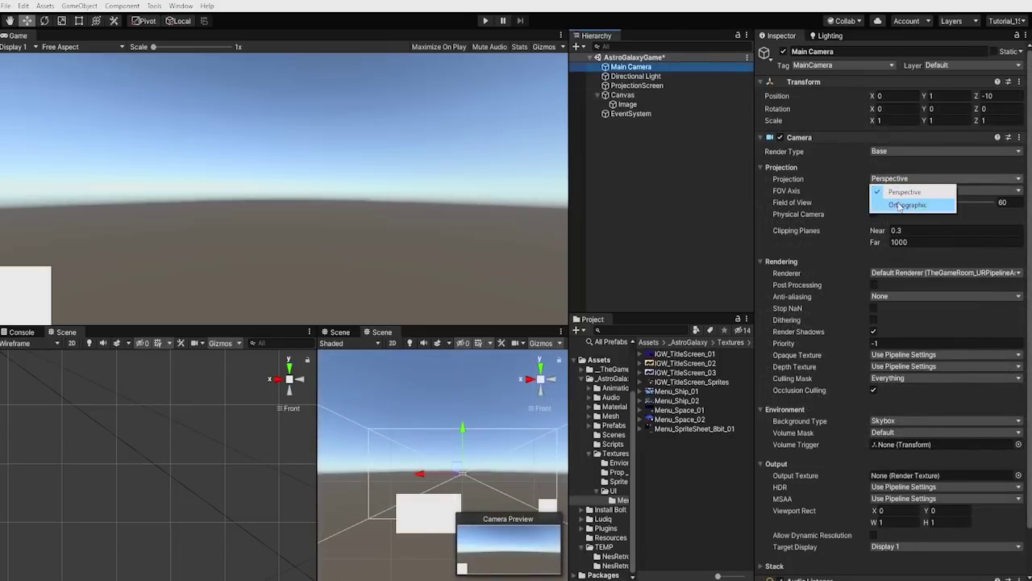
{"action": "left_click", "coordinate": [908, 204]}
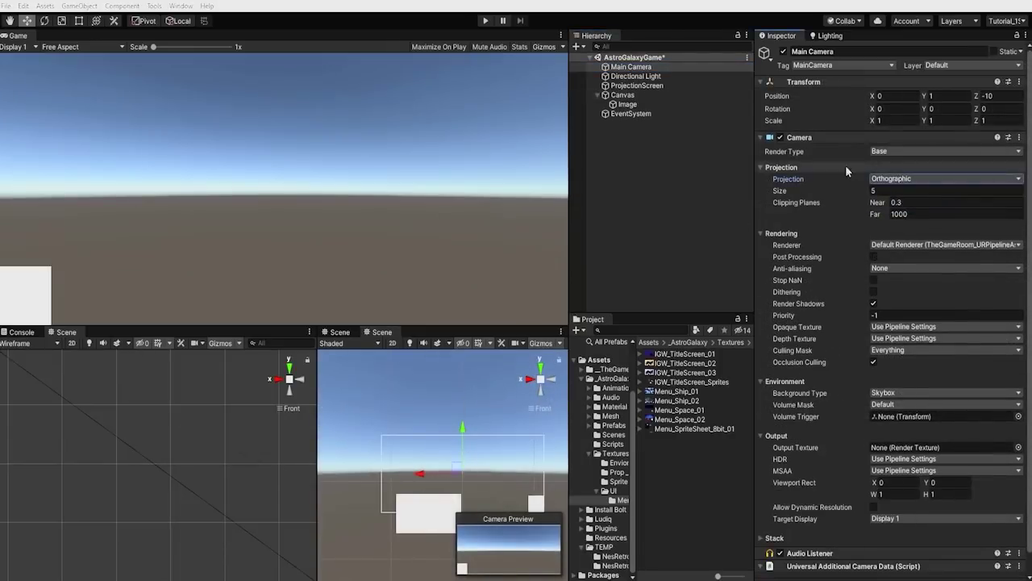
{"action": "middle_click_drag", "start_coordinate": [467, 411], "coordinate": [457, 387]}
{"action": "left_click_drag", "start_coordinate": [447, 444], "coordinate": [423, 482]}
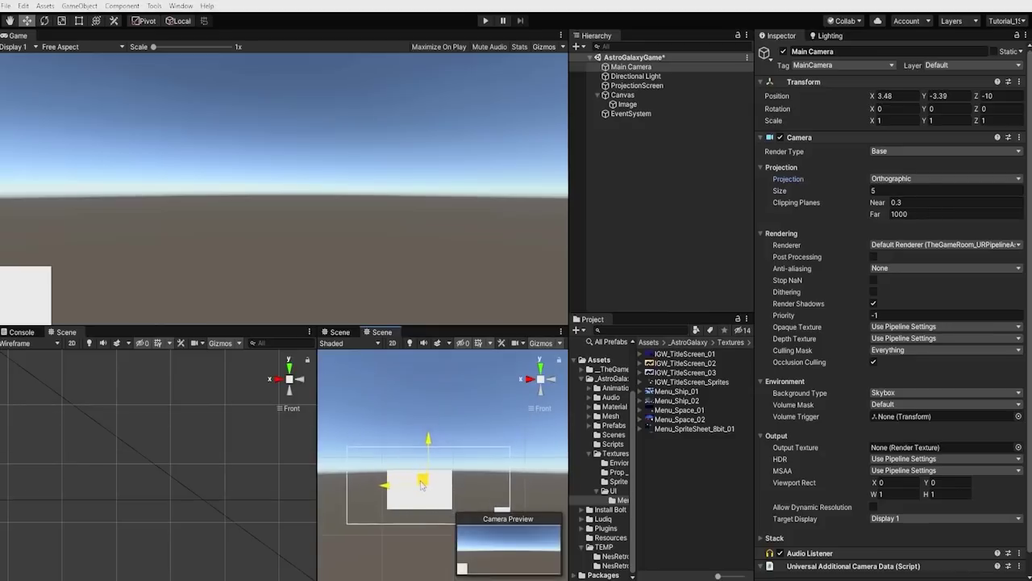
{"action": "left_click_drag", "start_coordinate": [842, 193], "coordinate": [798, 195]}
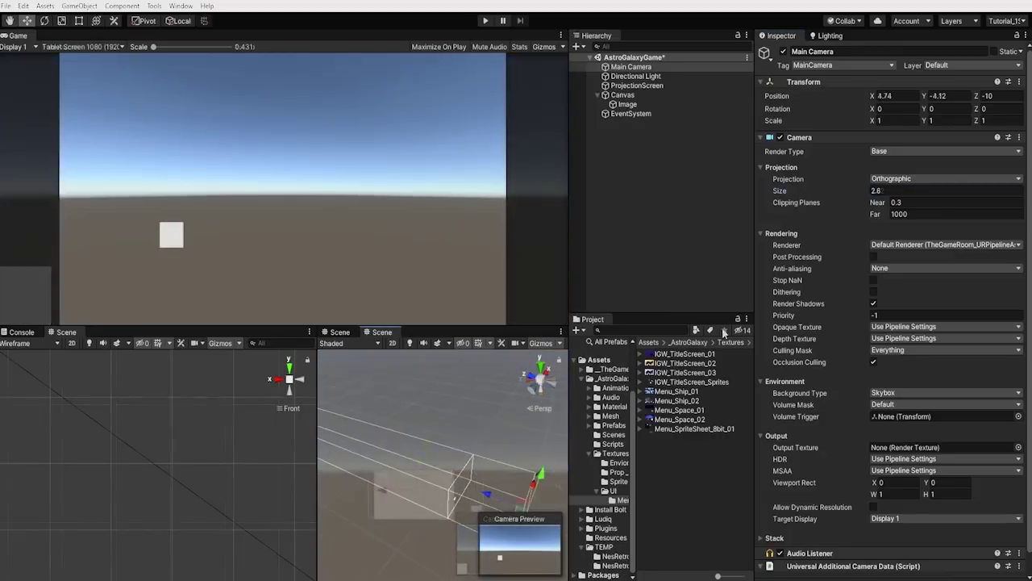
Step: Set the camera clipping planes to Near 0.1 and Far 11
{"action": "left_click", "coordinate": [912, 215]}
{"action": "type", "text": "11"}
{"action": "key", "text": "shift+Tab"}
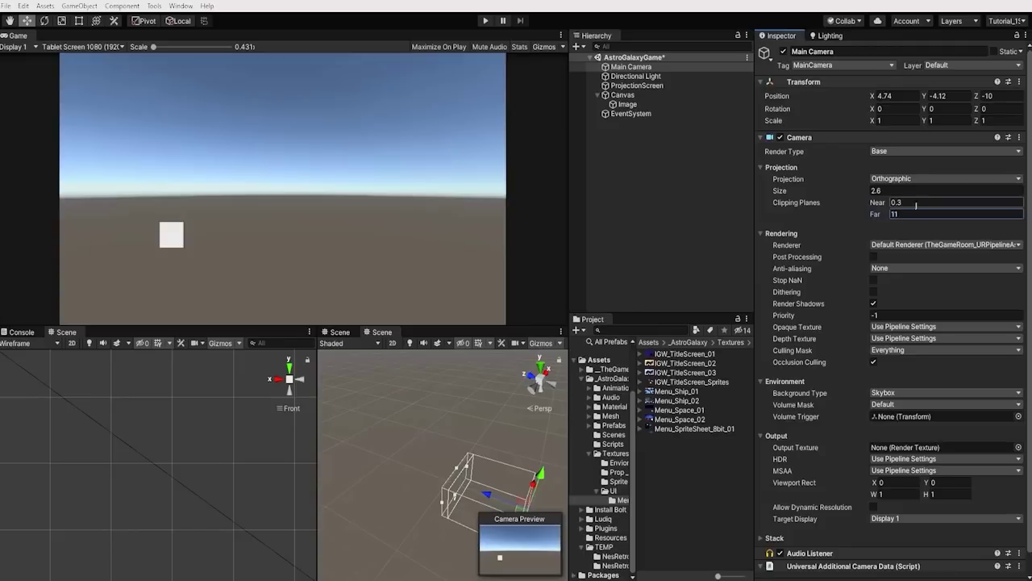
{"action": "type", "text": "0.1"}
{"action": "right_click_drag", "start_coordinate": [383, 518], "coordinate": [428, 466]}
Step: Rename the camera to AstroGalaxy_CAM
{"action": "left_click", "coordinate": [809, 53]}
{"action": "type", "text": "AstroGalaxy_CAM"}
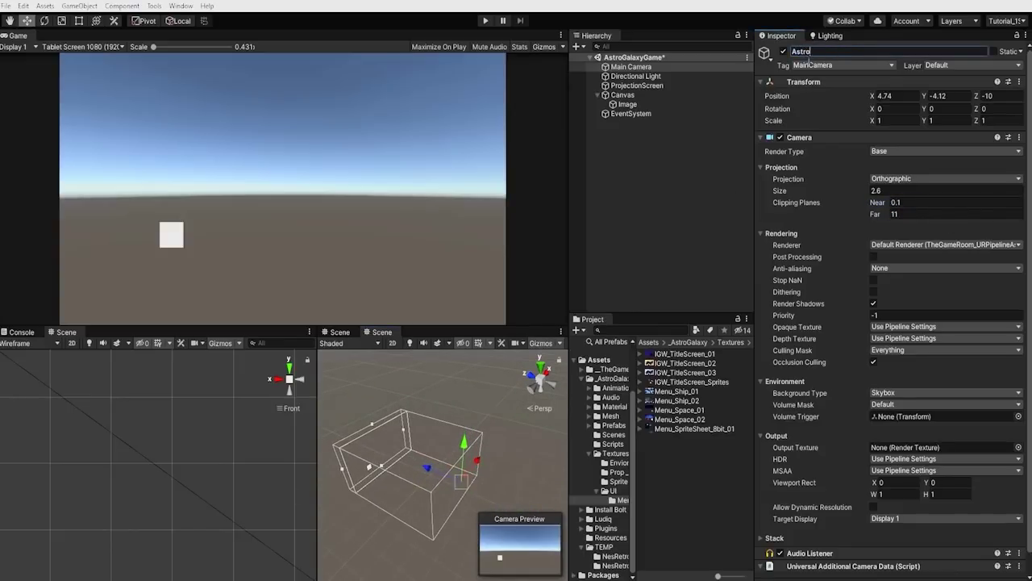
{"action": "key", "text": "Return"}
Step: Set the camera Background Type to Solid Color
{"action": "left_click", "coordinate": [798, 392]}
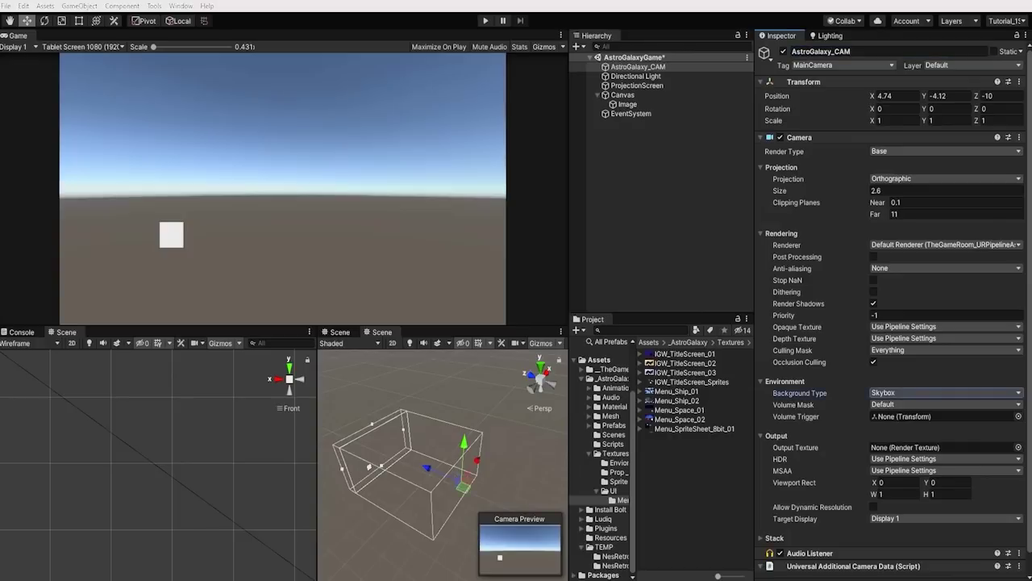
{"action": "left_click", "coordinate": [929, 394]}
{"action": "left_click", "coordinate": [918, 420]}
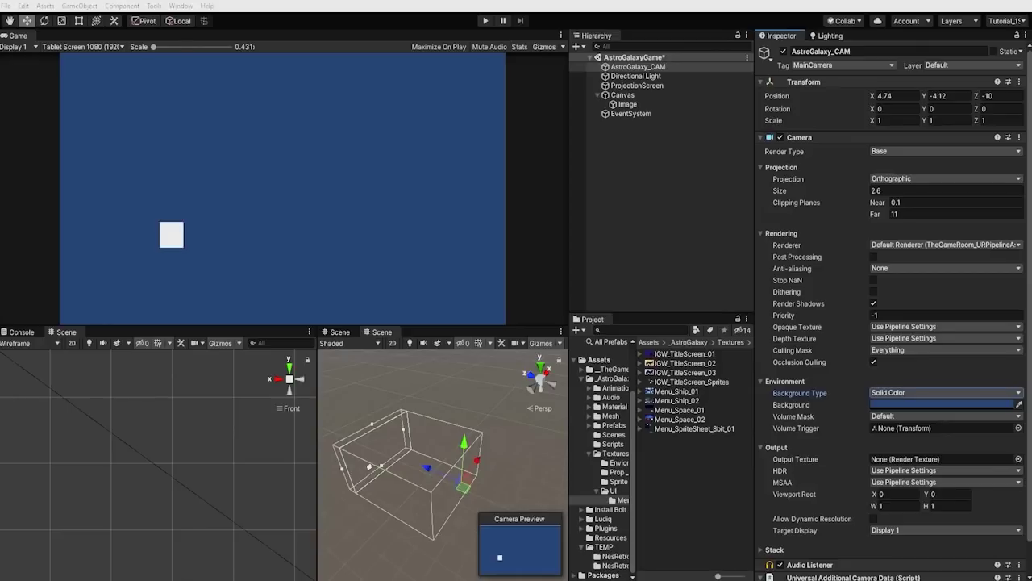
Step: Select the Image and frame it in a shaded, flat front left Scene view
{"action": "left_click", "coordinate": [641, 105]}
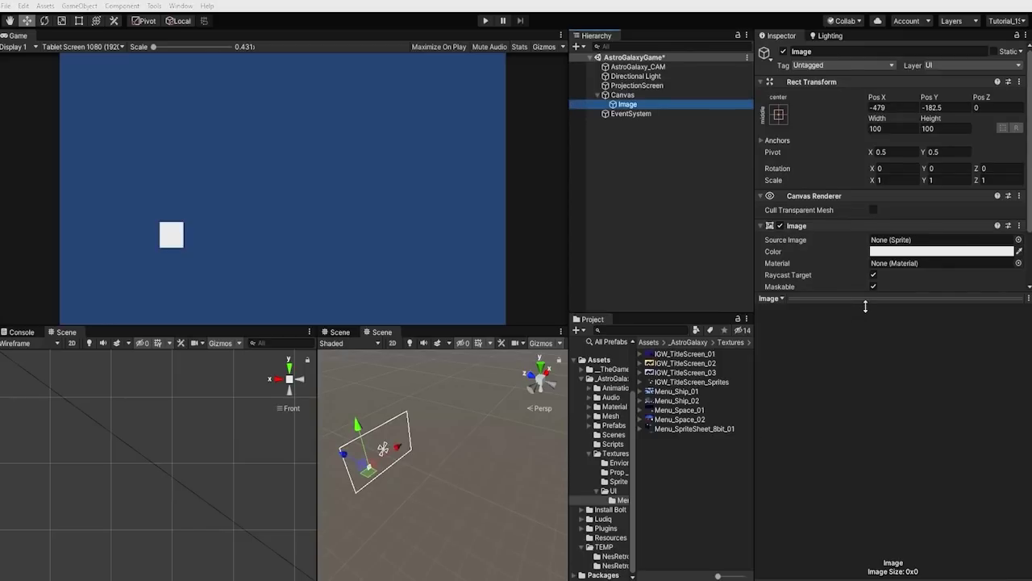
{"action": "left_click_drag", "start_coordinate": [874, 306], "coordinate": [861, 383]}
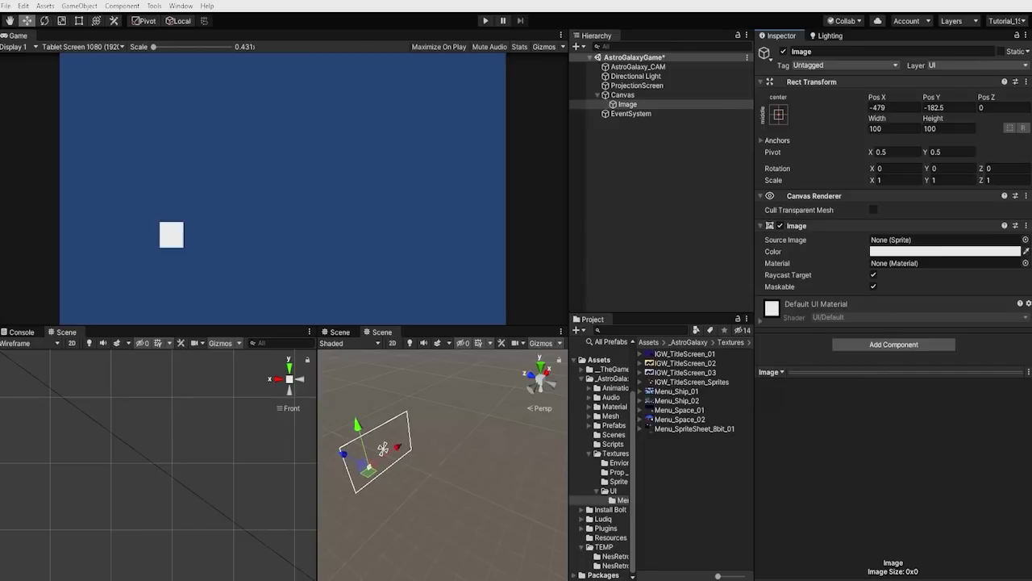
{"action": "scroll", "coordinate": [76, 405], "scroll_direction": "down", "scroll_amount": 2}
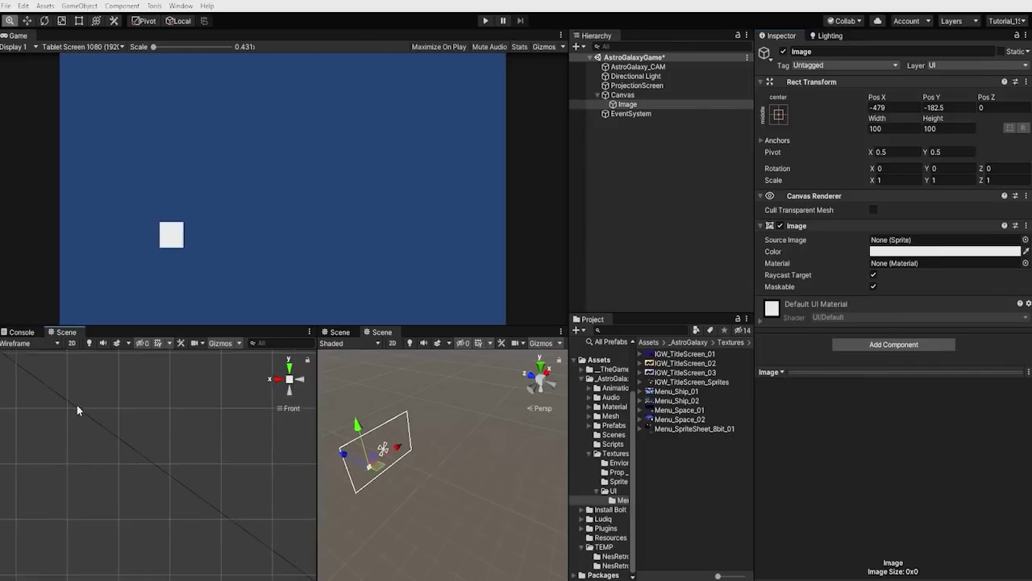
{"action": "left_click", "coordinate": [35, 344]}
{"action": "left_click", "coordinate": [48, 362]}
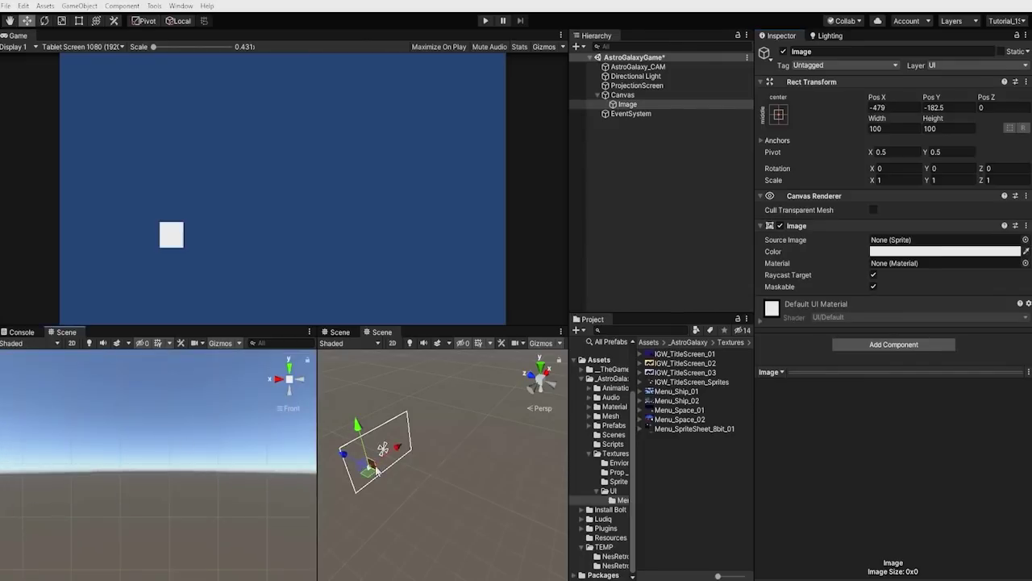
{"action": "key", "text": "f"}
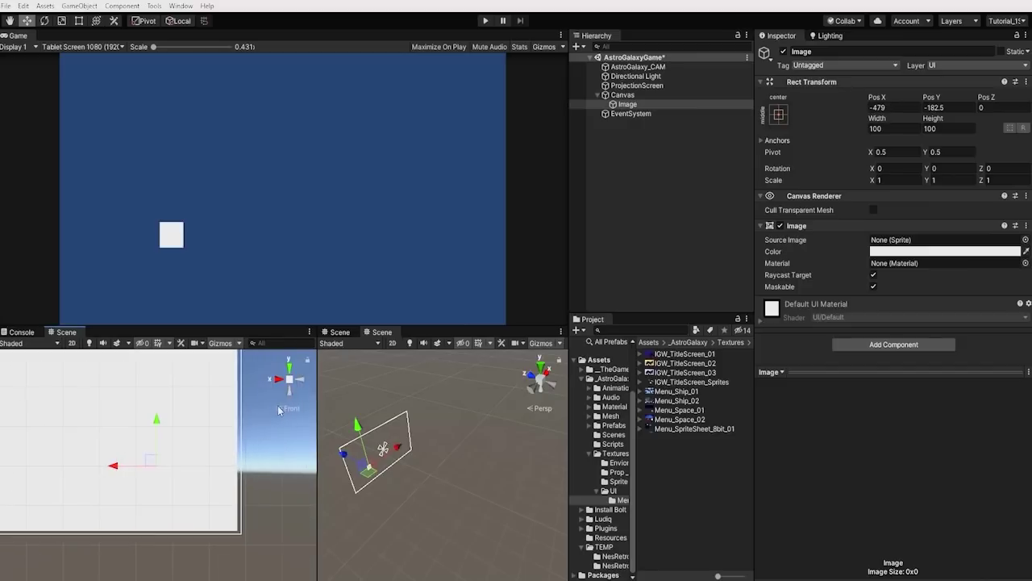
{"action": "left_click", "coordinate": [275, 409]}
{"action": "left_click", "coordinate": [281, 408]}
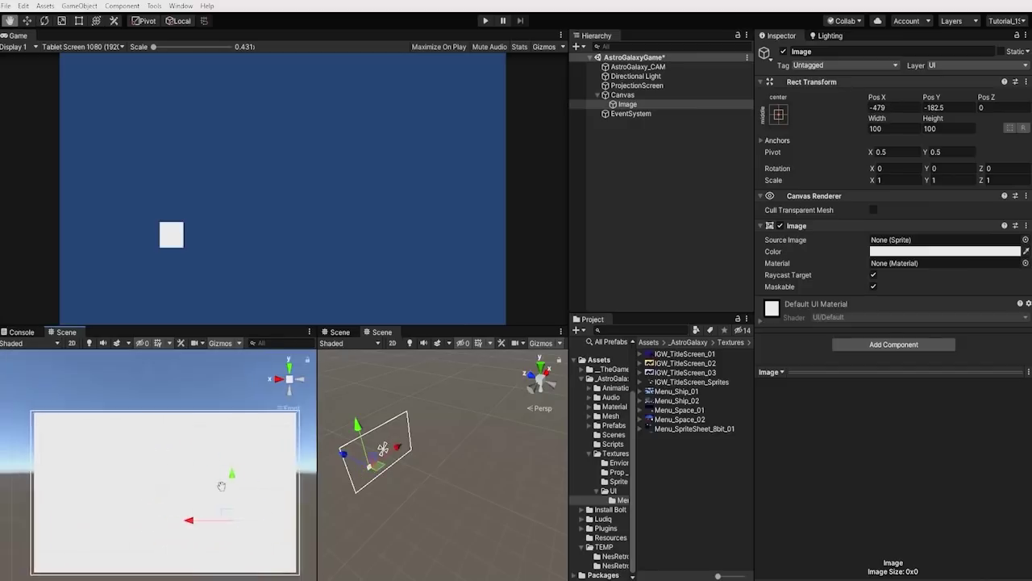
Step: Render the left Scene view as Wireframe and switch to the Move tool
{"action": "left_click", "coordinate": [28, 342]}
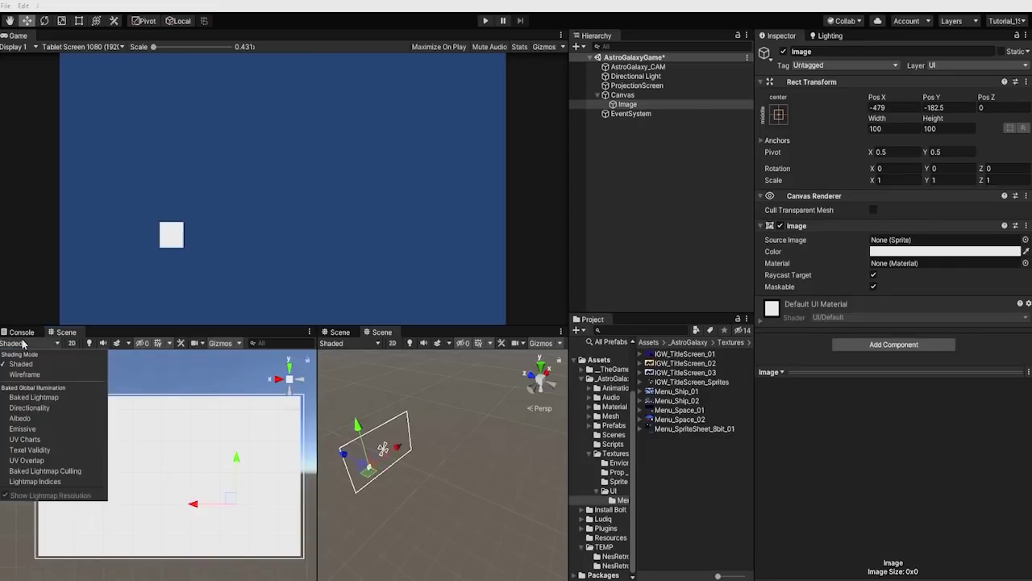
{"action": "left_click", "coordinate": [30, 374]}
{"action": "key", "text": "w"}
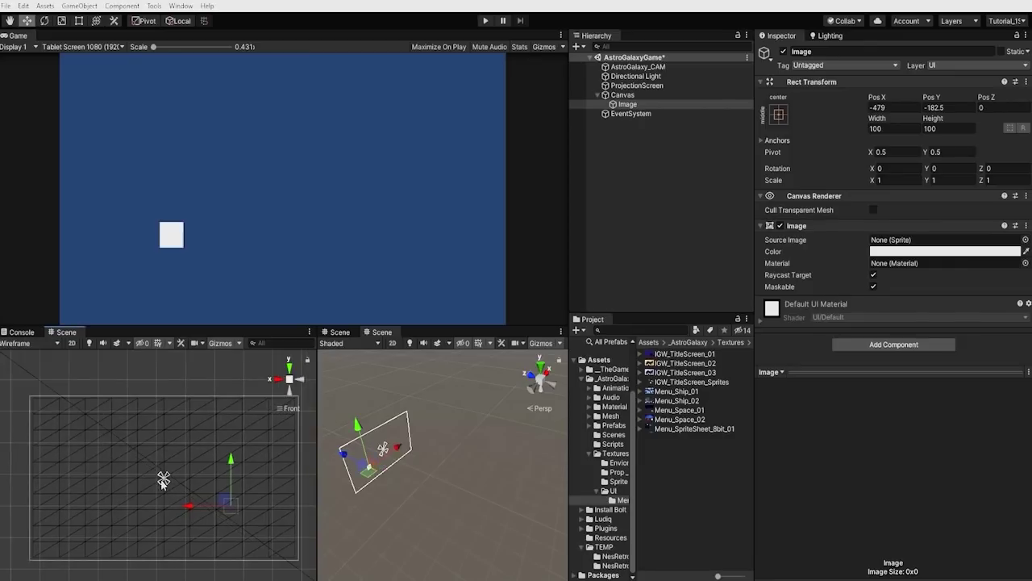
Step: Expand Anchors and drag the anchor handles apart to widen the Image
{"action": "left_click_drag", "start_coordinate": [412, 472], "coordinate": [470, 498], "text": "alt"}
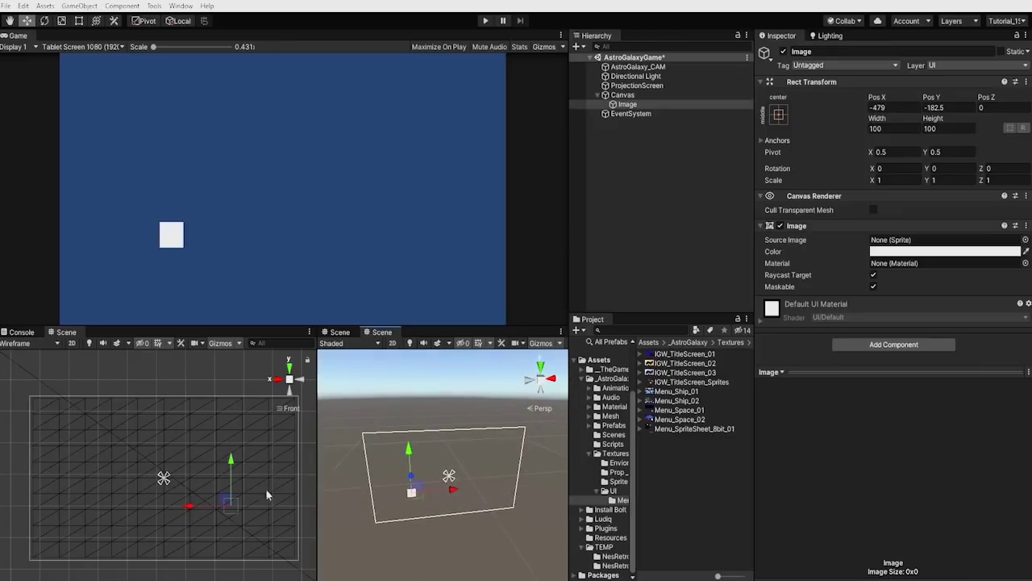
{"action": "left_click", "coordinate": [761, 140]}
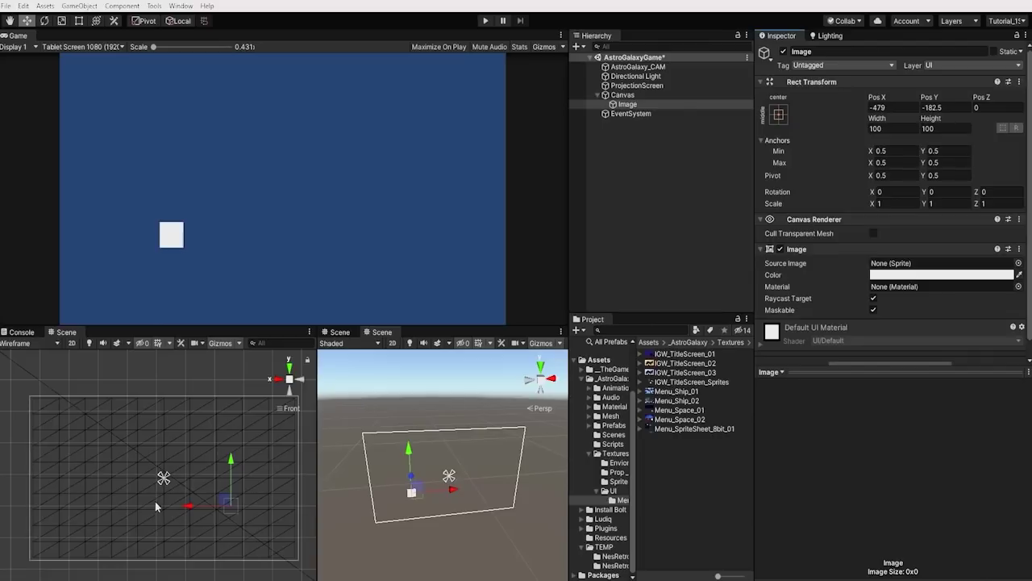
{"action": "left_click_drag", "start_coordinate": [166, 482], "coordinate": [132, 513]}
{"action": "left_click_drag", "start_coordinate": [166, 476], "coordinate": [175, 477]}
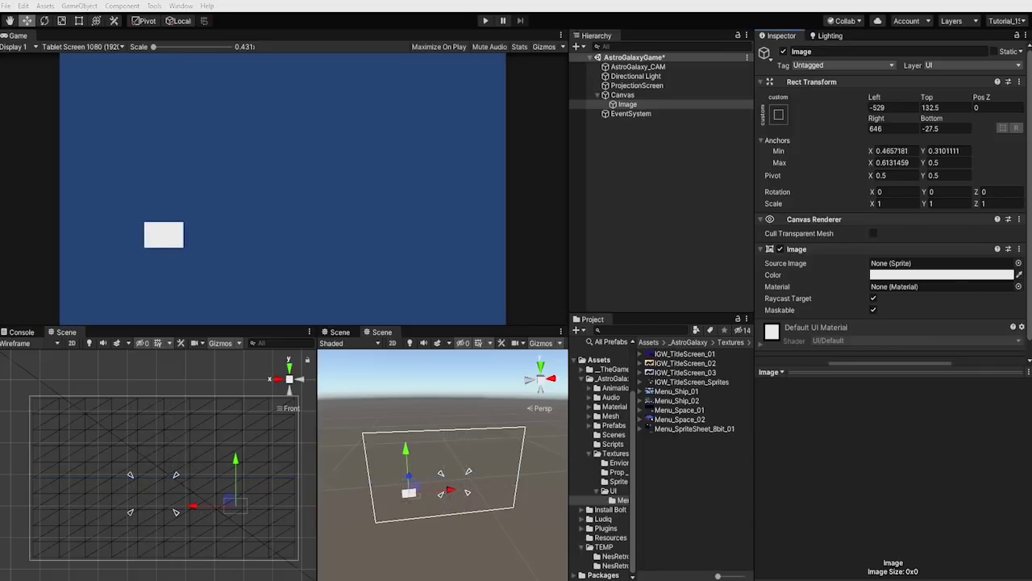
Step: Alt-apply the stretch-stretch anchor preset so the Image fills the canvas
{"action": "left_click", "coordinate": [779, 114]}
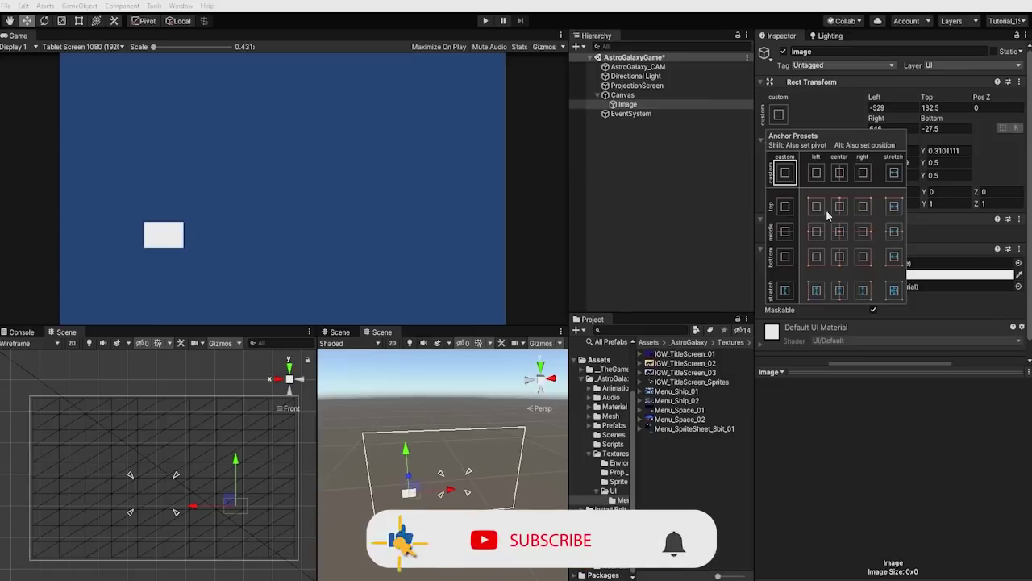
{"action": "key", "text": "shift+alt"}
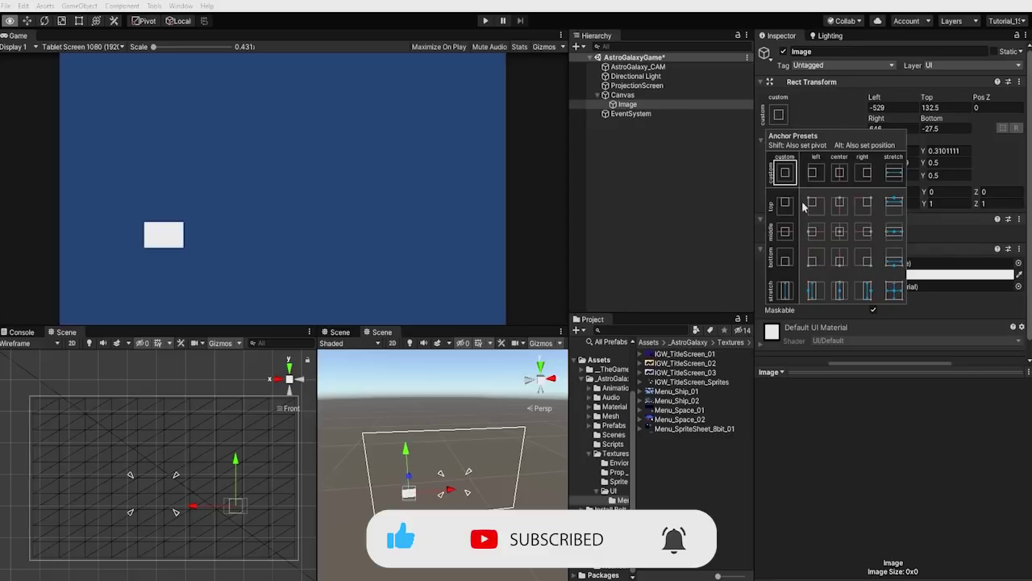
{"action": "left_click", "coordinate": [894, 290]}
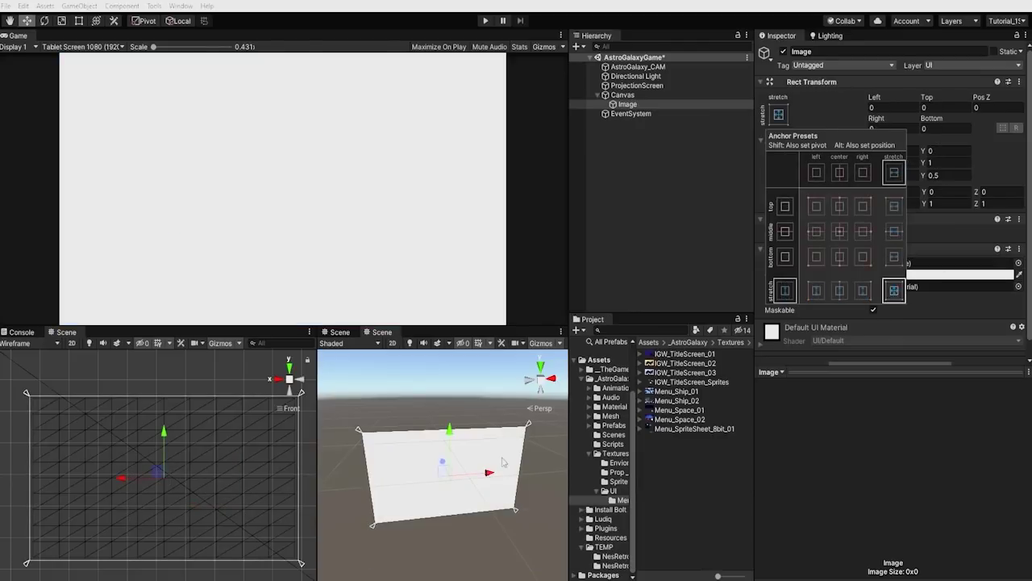
{"action": "left_click", "coordinate": [546, 458]}
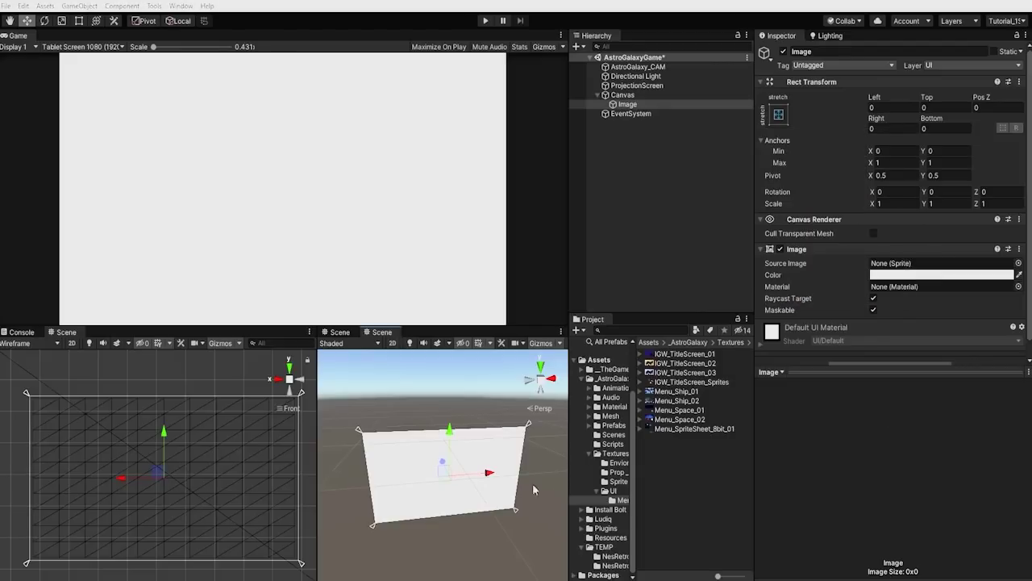
Step: Shrink the Image as a test, then reapply Alt stretch-stretch to fill the canvas
{"action": "left_click_drag", "start_coordinate": [529, 427], "coordinate": [504, 441]}
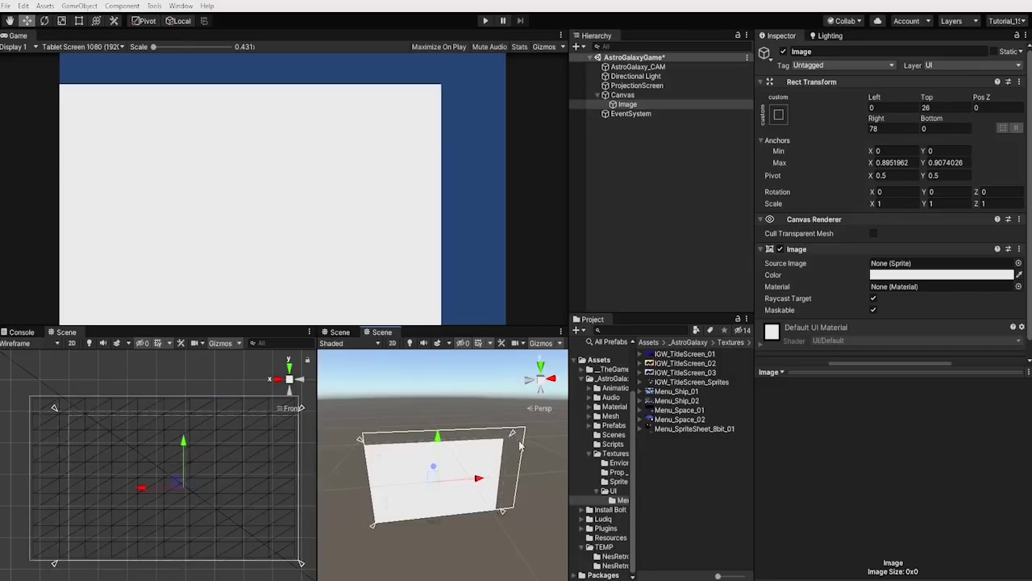
{"action": "left_click", "coordinate": [778, 114]}
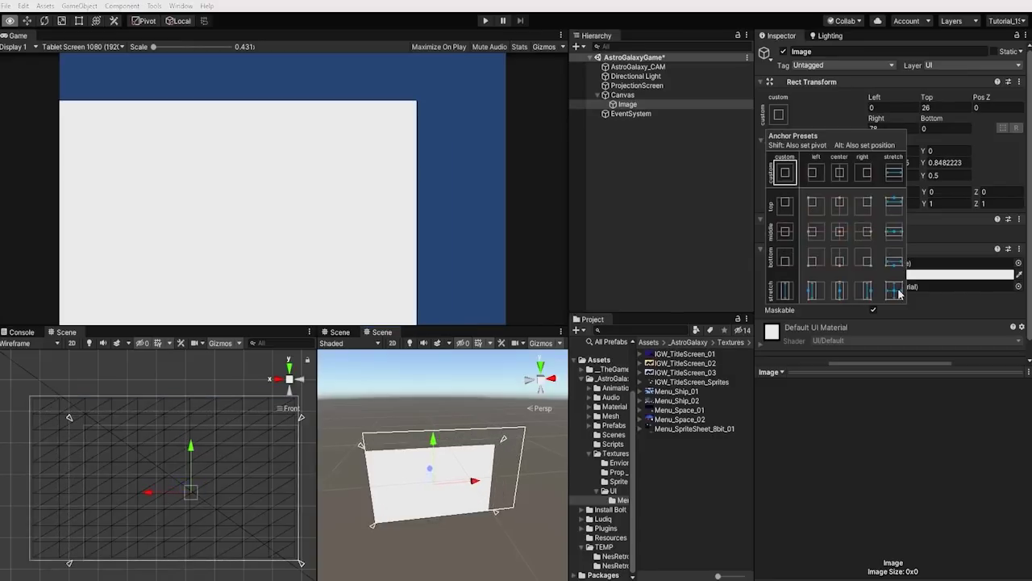
{"action": "left_click", "coordinate": [895, 291], "text": "alt"}
{"action": "left_click", "coordinate": [520, 542]}
{"action": "left_click_drag", "start_coordinate": [520, 543], "coordinate": [465, 530], "text": "alt"}
Step: Assign the Menu_Space_Sky sprite as the Image's Source Image
{"action": "left_click_drag", "start_coordinate": [717, 576], "coordinate": [735, 576]}
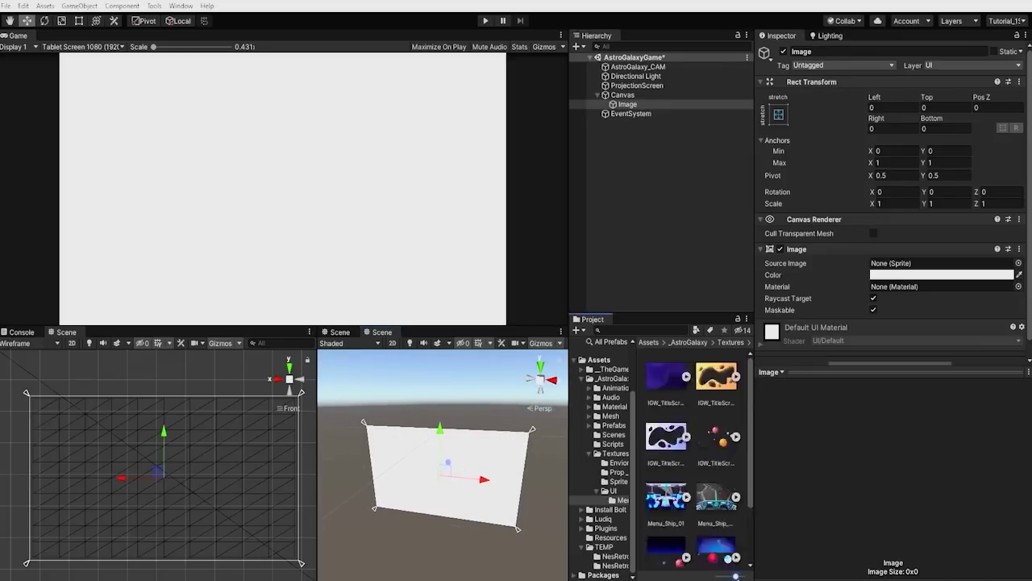
{"action": "scroll", "coordinate": [724, 474], "scroll_direction": "down", "scroll_amount": 1}
{"action": "scroll", "coordinate": [724, 474], "scroll_direction": "down", "scroll_amount": 1}
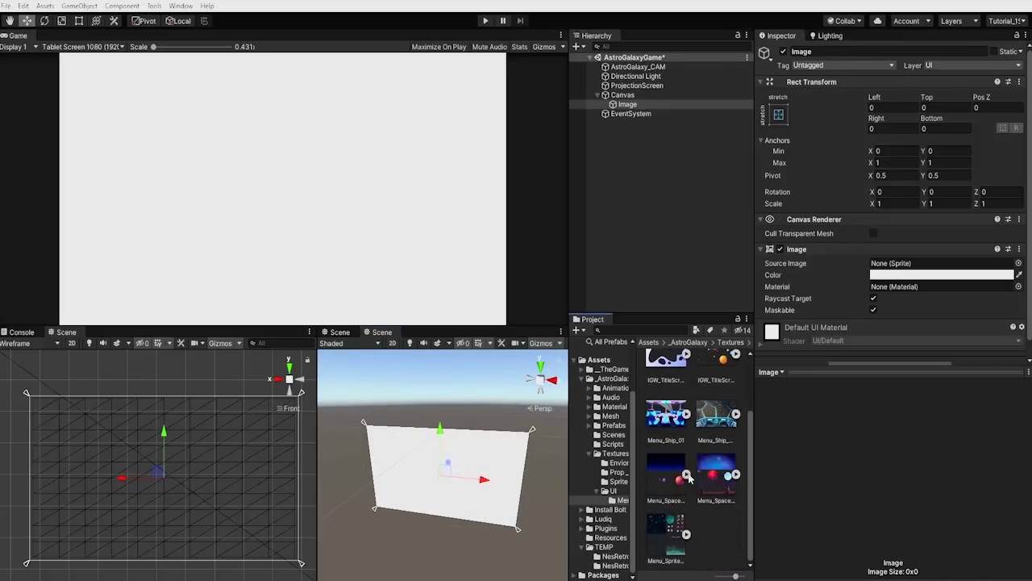
{"action": "left_click", "coordinate": [737, 476]}
{"action": "scroll", "coordinate": [724, 484], "scroll_direction": "down", "scroll_amount": 3}
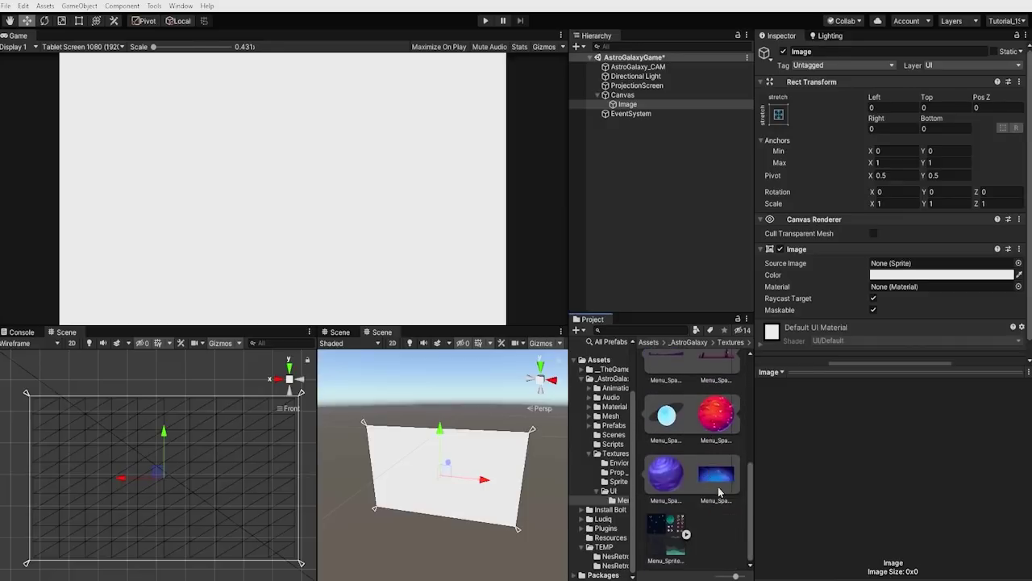
{"action": "scroll", "coordinate": [907, 239], "scroll_direction": "down", "scroll_amount": 1}
{"action": "left_click_drag", "start_coordinate": [906, 238], "coordinate": [899, 246]}
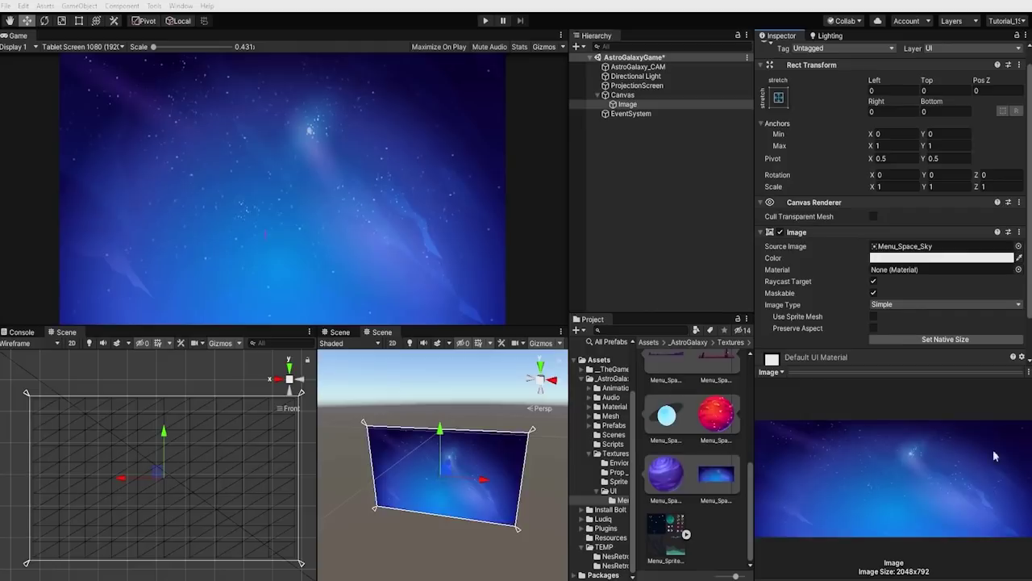
Step: Turn off Raycast Target and rename the object SkyBackgound_UIImage
{"action": "left_click", "coordinate": [874, 282]}
{"action": "scroll", "coordinate": [901, 298], "scroll_direction": "up", "scroll_amount": 2}
{"action": "left_click", "coordinate": [807, 51]}
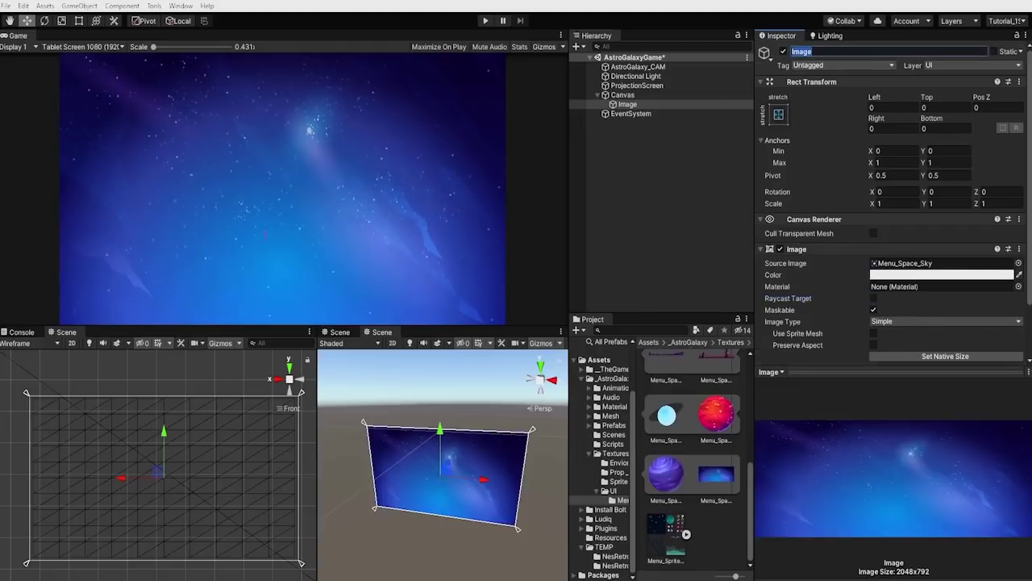
{"action": "key", "text": "Home"}
{"action": "type", "text": "SkyBackgound_UI"}
{"action": "key", "text": "Return"}
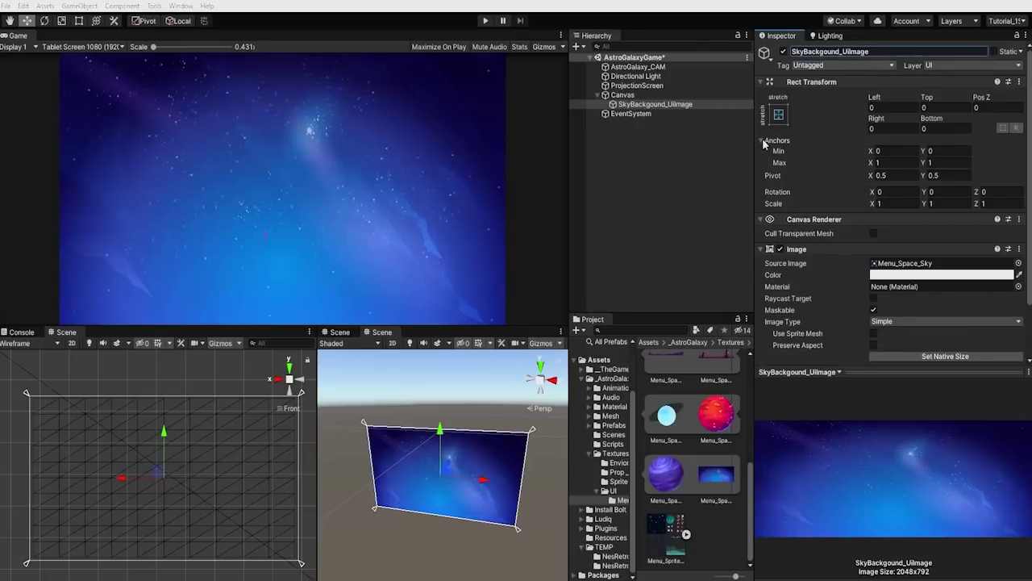
Step: Duplicate SkyBackgound_UIImage with Ctrl+D
{"action": "left_click", "coordinate": [674, 112]}
{"action": "left_click", "coordinate": [672, 106]}
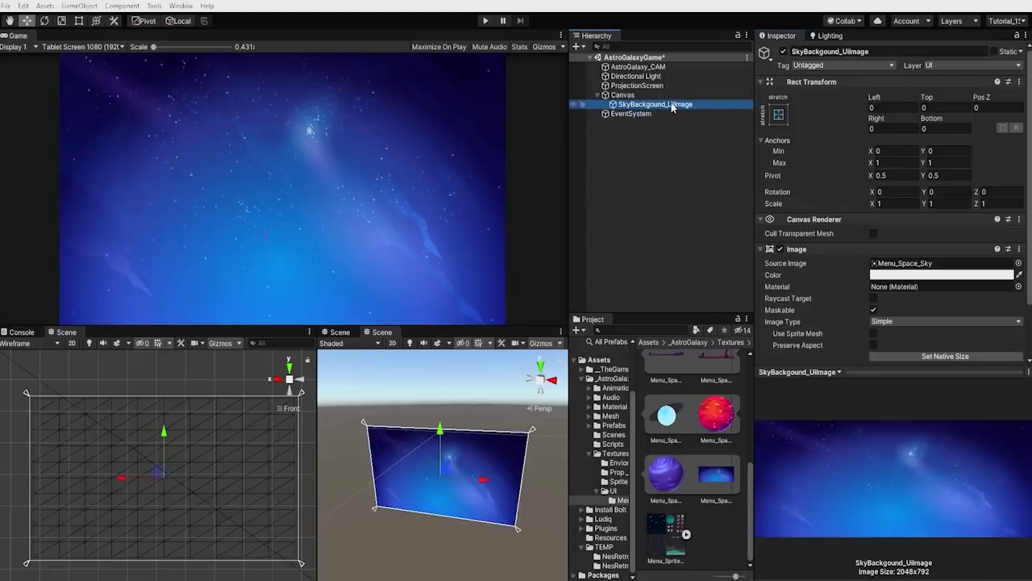
{"action": "key", "text": "ctrl+d"}
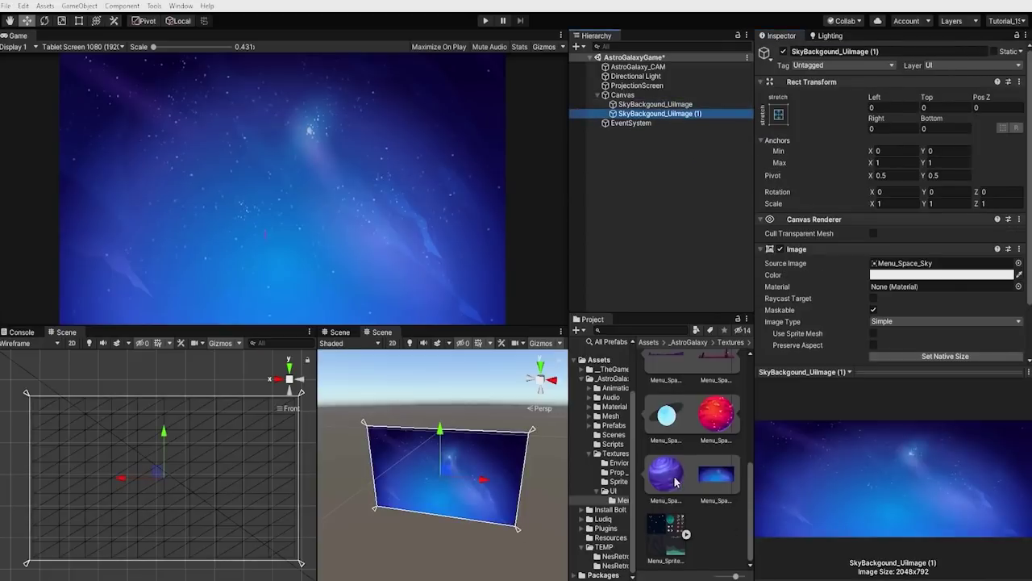
Step: Put the Menu_Space_Ground-Back sprite on the duplicate image
{"action": "scroll", "coordinate": [675, 451], "scroll_direction": "up", "scroll_amount": 1}
{"action": "left_click_drag", "start_coordinate": [676, 396], "coordinate": [894, 266]}
{"action": "left_click", "coordinate": [660, 113]}
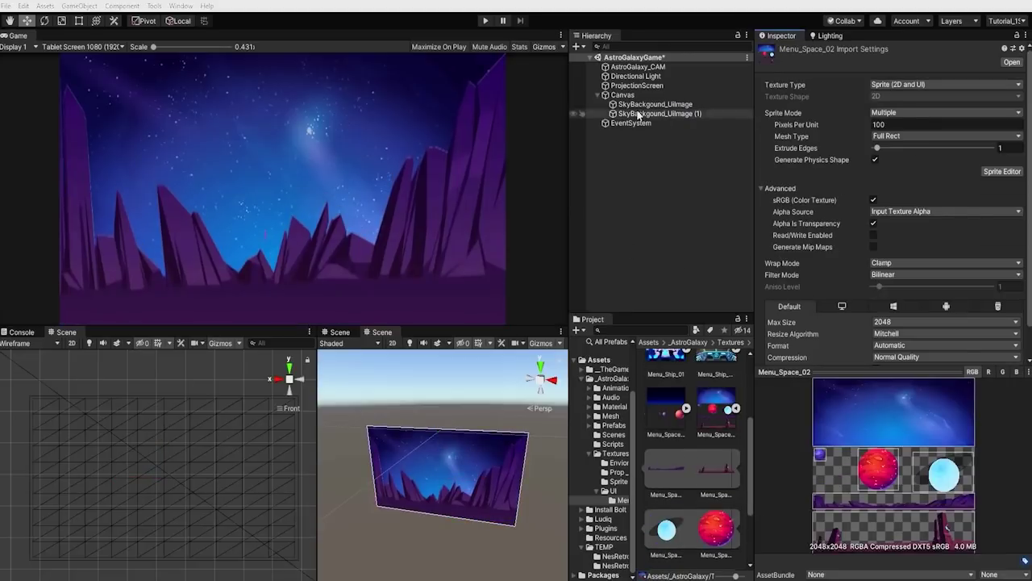
Step: Rename the duplicate GroundBackgound_UiImage (1) and deactivate it so only the sky shows
{"action": "left_click", "coordinate": [834, 51]}
{"action": "left_click_drag", "start_coordinate": [879, 50], "coordinate": [787, 48]}
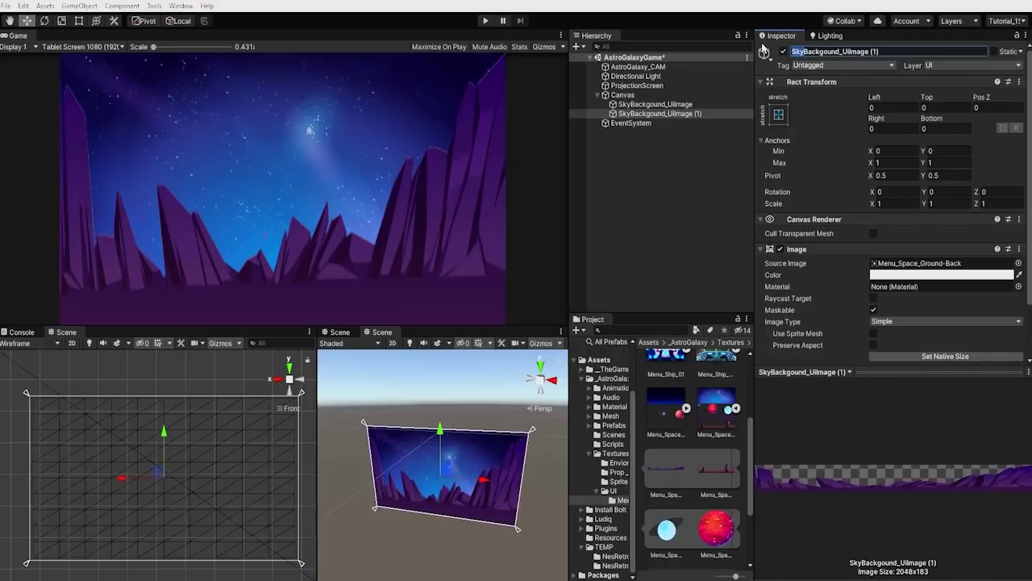
{"action": "type", "text": "Ground"}
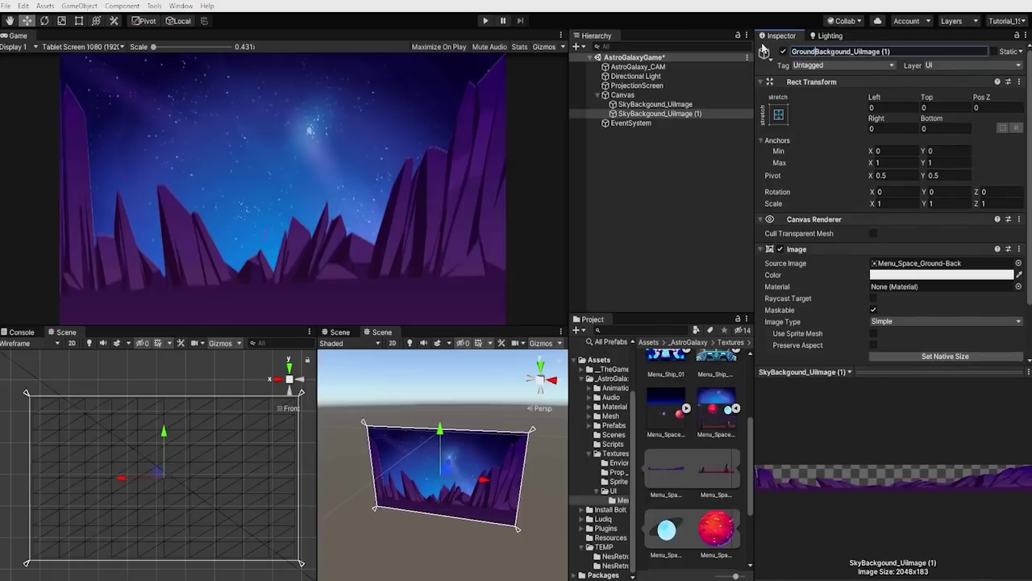
{"action": "key", "text": "Return"}
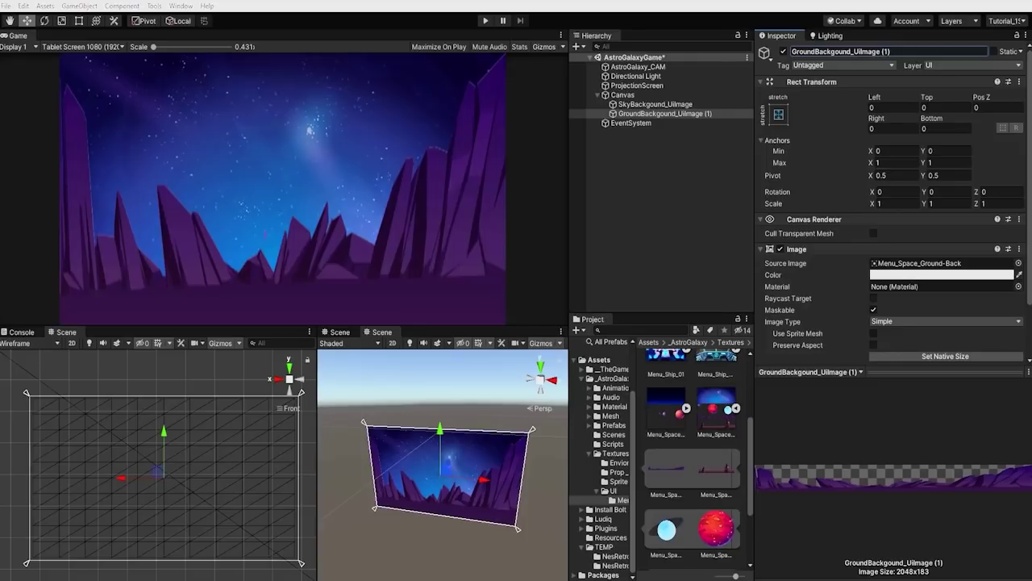
{"action": "mouse_move", "coordinate": [666, 113]}
{"action": "left_mouse_down"}
{"action": "mouse_move", "coordinate": [662, 104]}
{"action": "mouse_move", "coordinate": [649, 123]}
{"action": "left_mouse_up"}
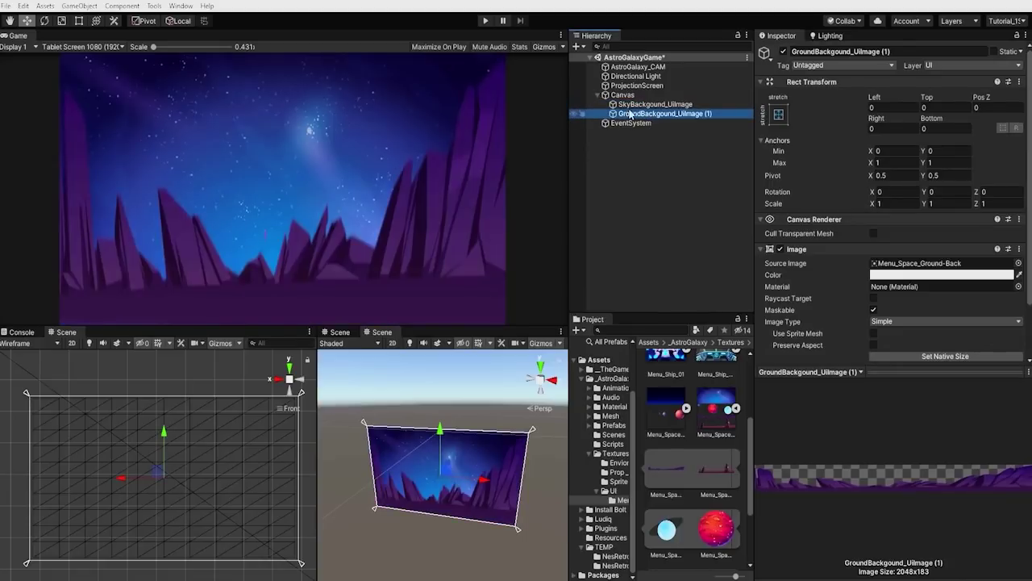
{"action": "left_click", "coordinate": [783, 51]}
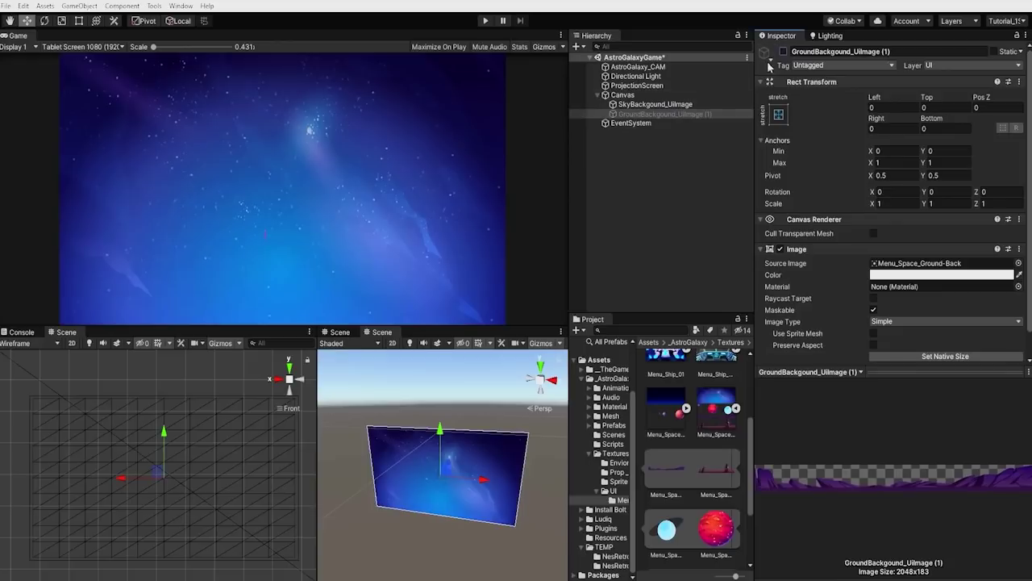